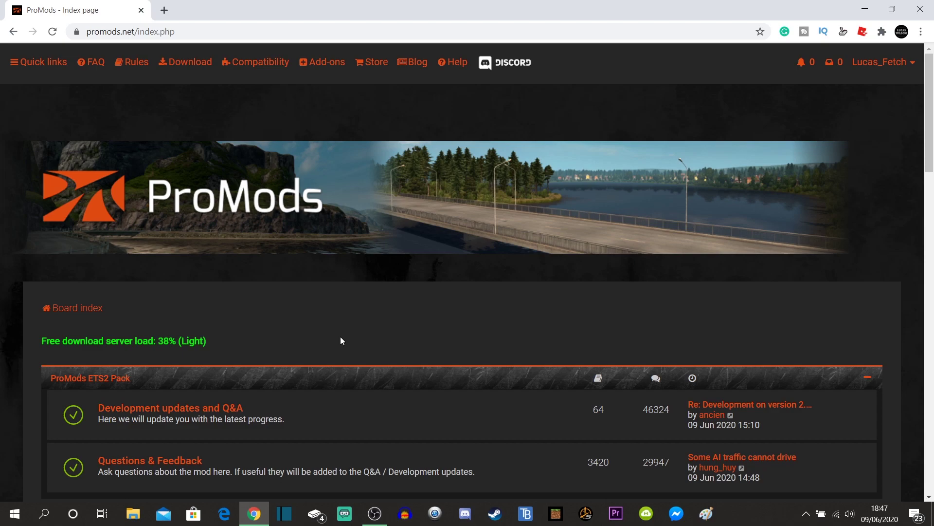
pyautogui.click(886, 62)
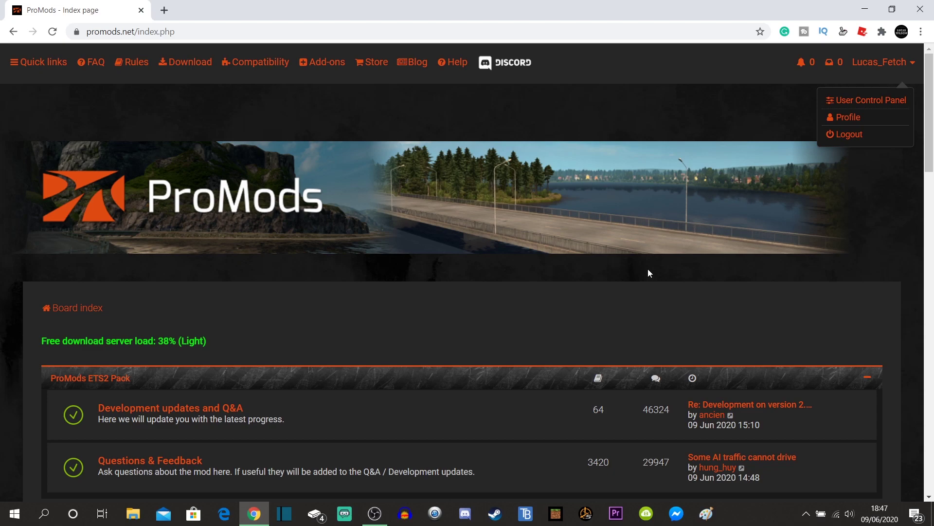
pyautogui.click(491, 314)
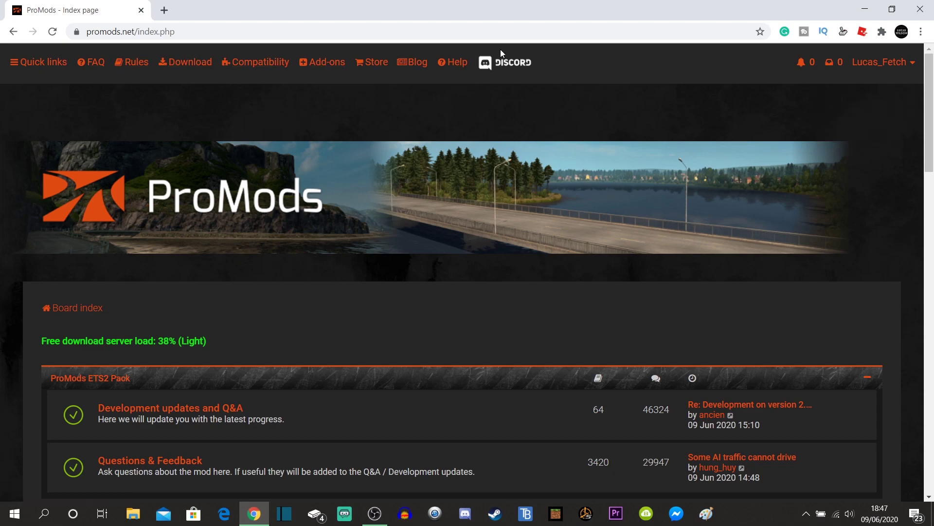
# Open the ProMods download page and check the free download server load
pyautogui.click(186, 70)
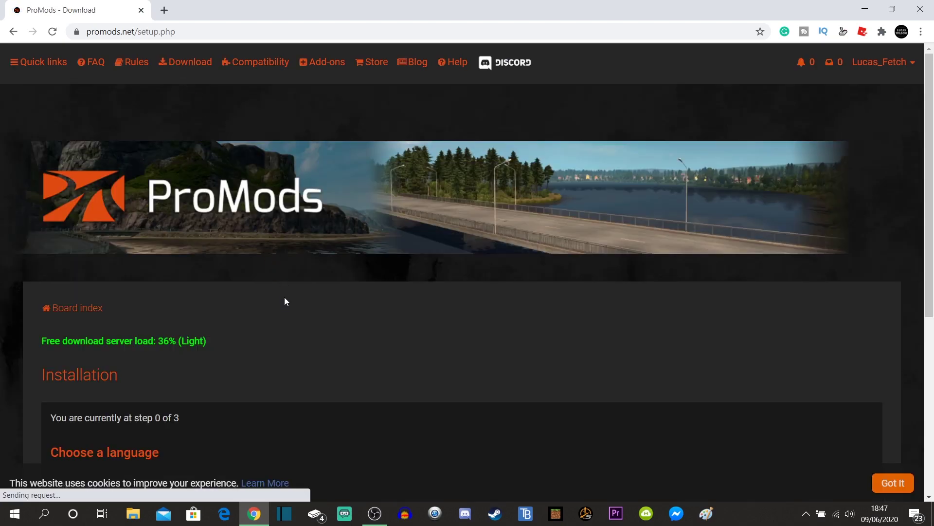
pyautogui.scroll(-2, 285, 304)
pyautogui.moveTo(208, 220); pyautogui.dragTo(41, 220)
pyautogui.click(215, 236)
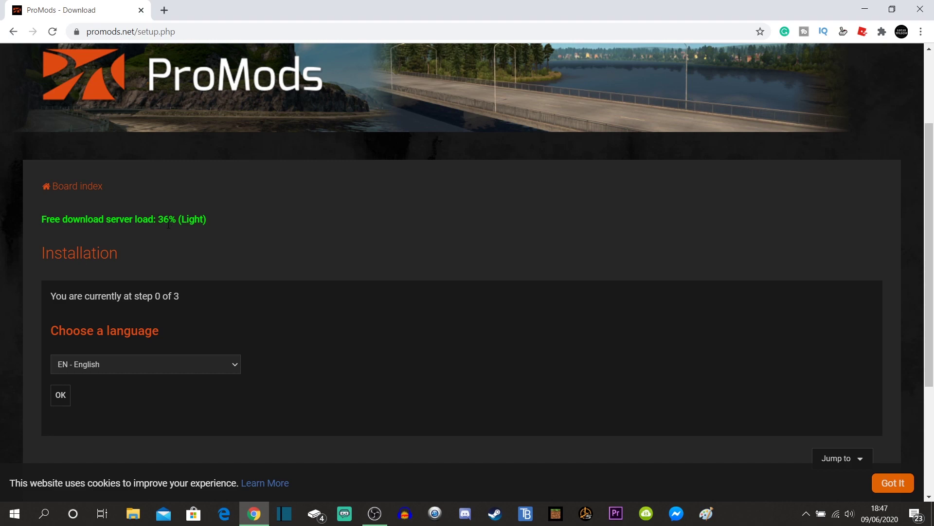
pyautogui.doubleClick(200, 222)
pyautogui.click(225, 261)
# Choose EN - English as the installation language and continue to installation step 1
pyautogui.click(101, 363)
pyautogui.scroll(-1, 112, 292)
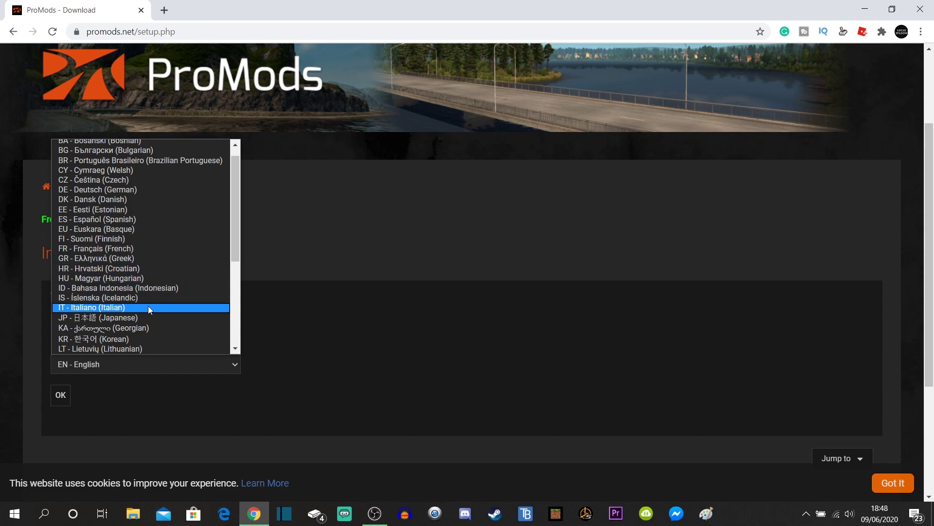
pyautogui.scroll(1, 147, 334)
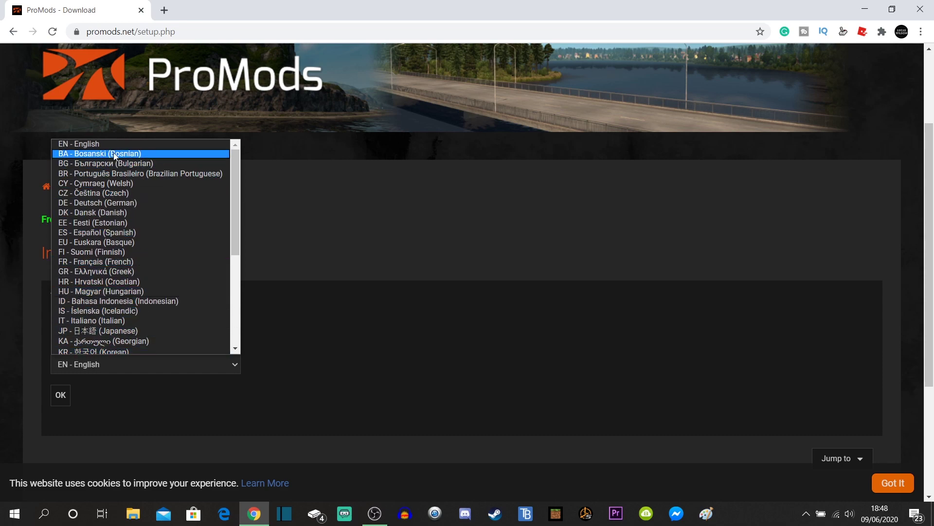
pyautogui.click(105, 144)
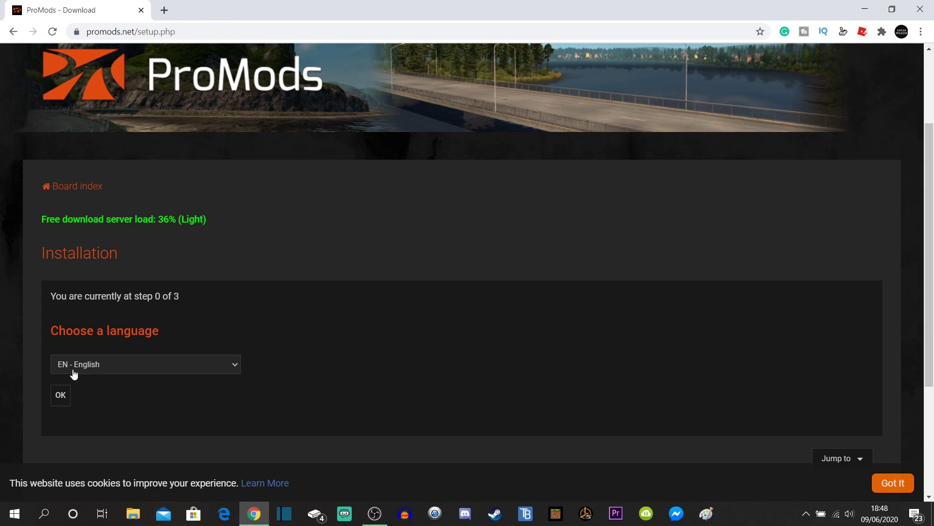
pyautogui.click(60, 395)
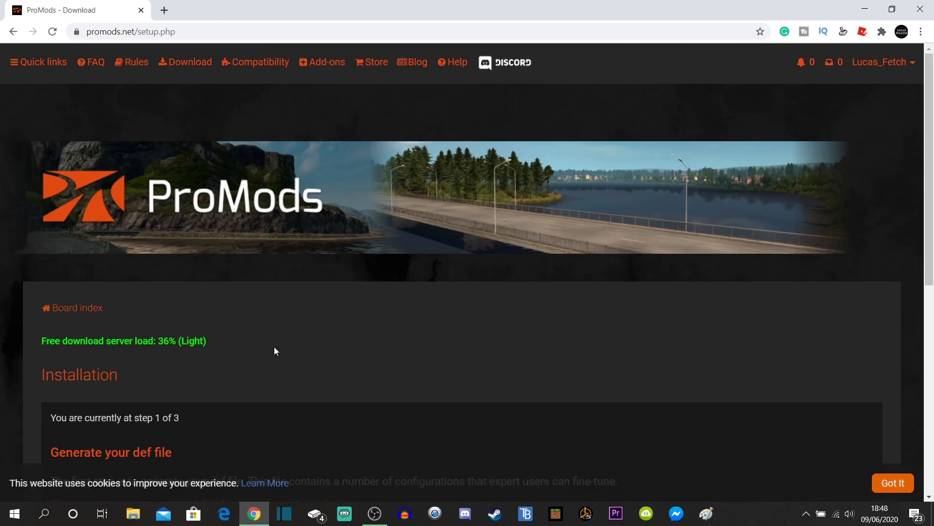
# Open the def file generation page from installation step 1 and go to its cabin interior sound setting
pyautogui.scroll(-4, 273, 344)
pyautogui.scroll(-1, 188, 332)
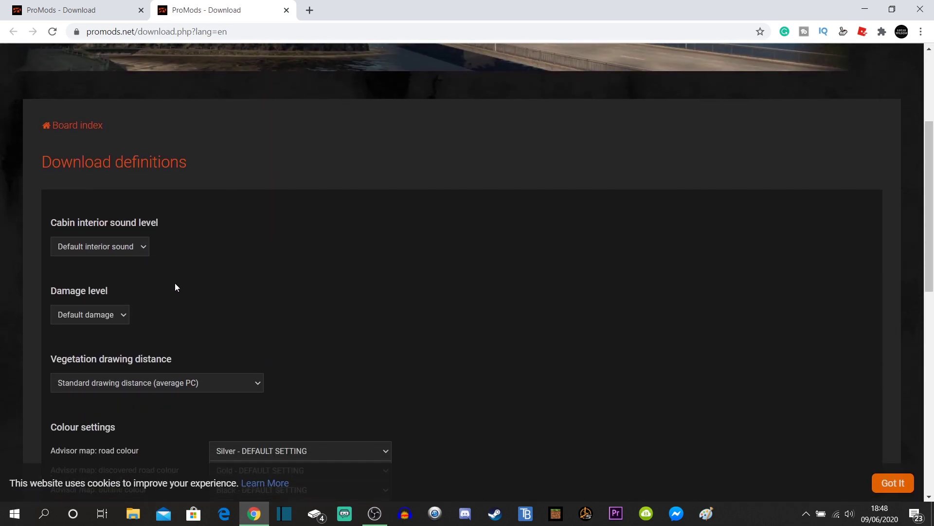
pyautogui.scroll(-1, 199, 236)
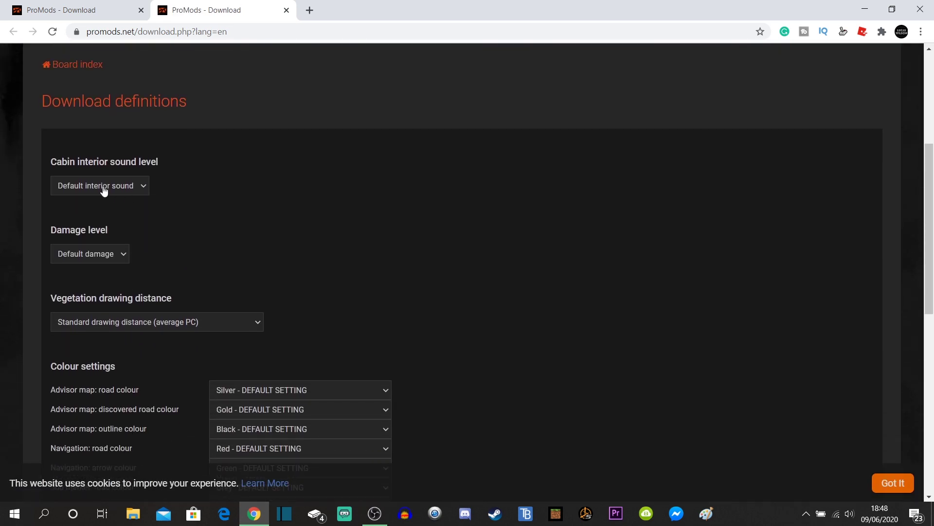
# Try Interior sound x16 as the cabin interior sound level and restore Default interior sound
pyautogui.click(102, 187)
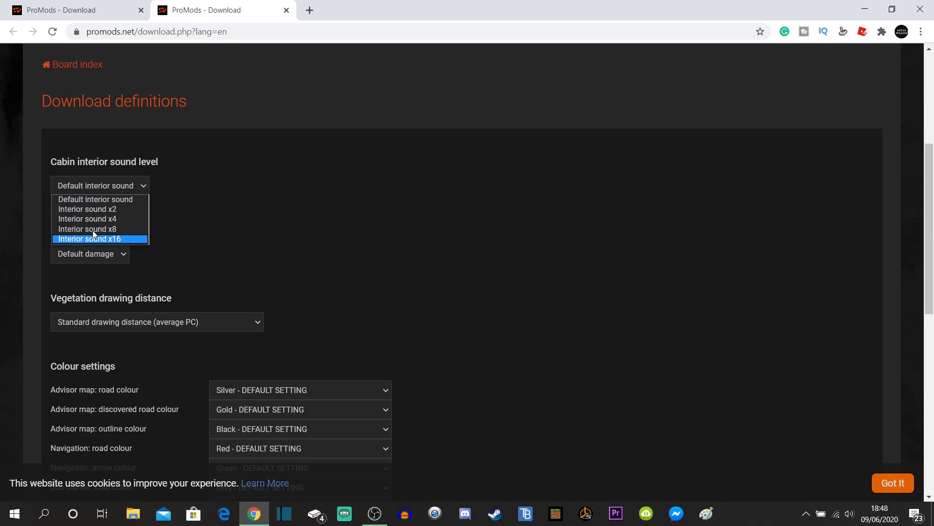
pyautogui.click(92, 203)
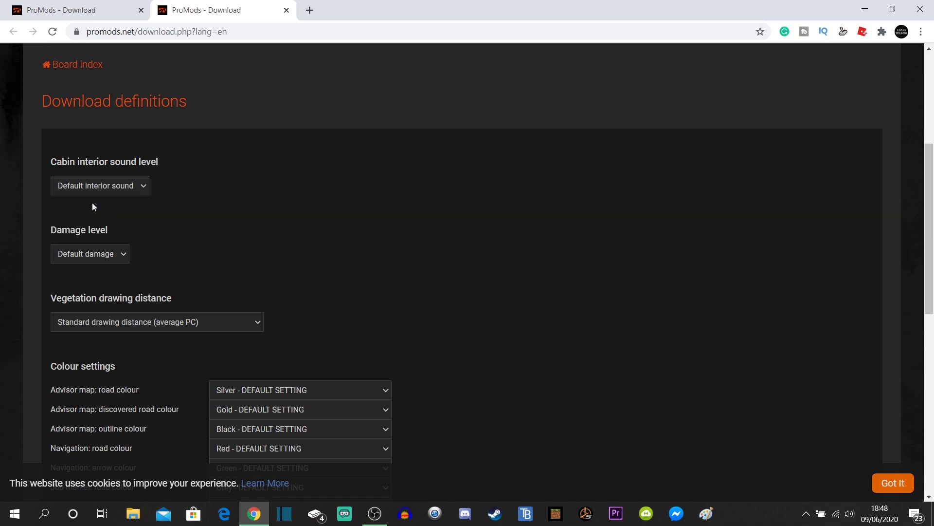
pyautogui.click(97, 185)
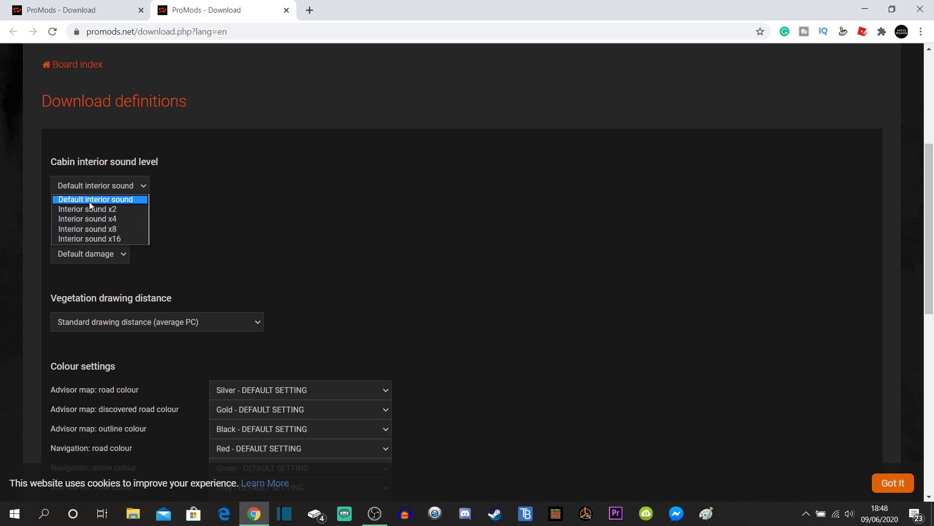
pyautogui.click(91, 239)
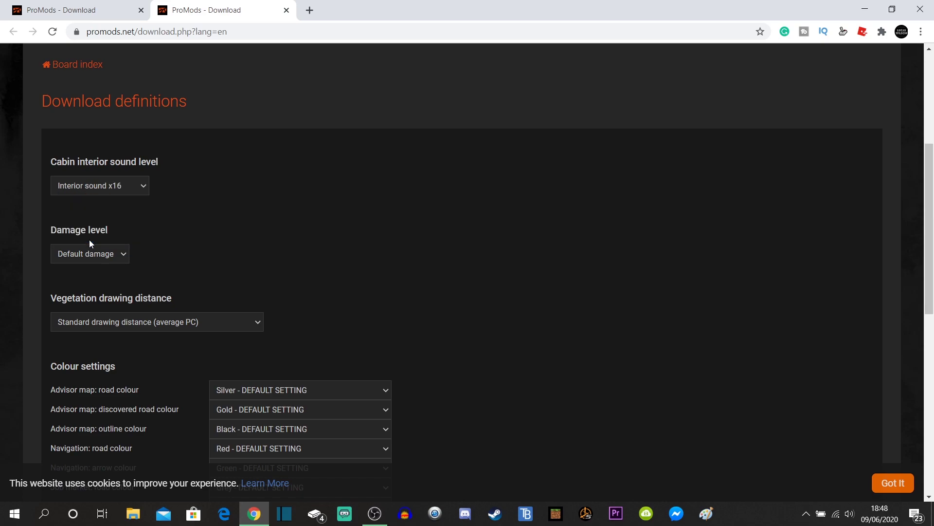
pyautogui.click(98, 191)
pyautogui.click(93, 201)
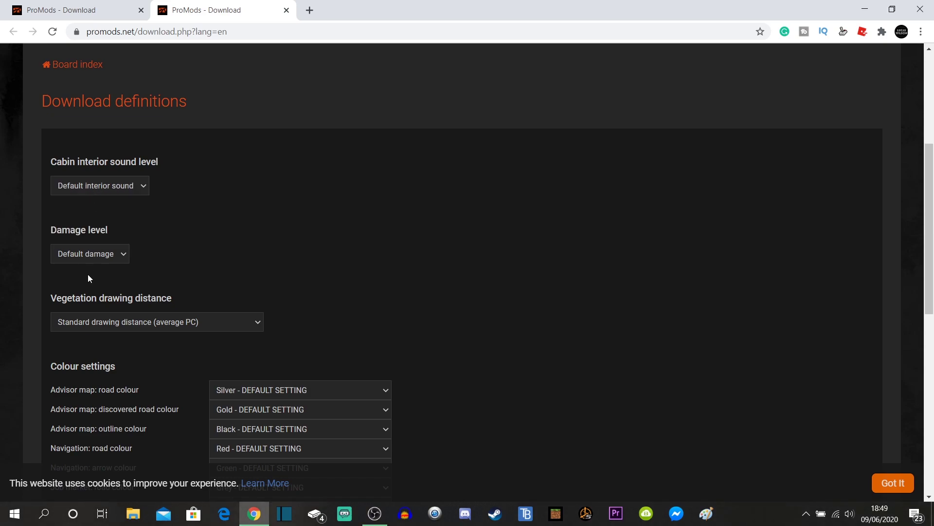
# Review the damage level options and select Default damage
pyautogui.scroll(-1, 150, 249)
pyautogui.scroll(-1, 149, 244)
pyautogui.scroll(1, 121, 200)
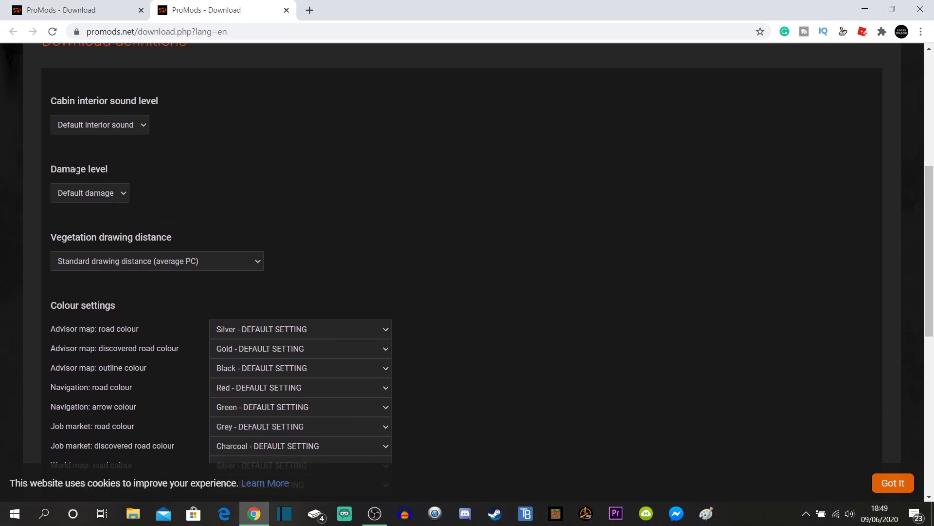
pyautogui.click(75, 194)
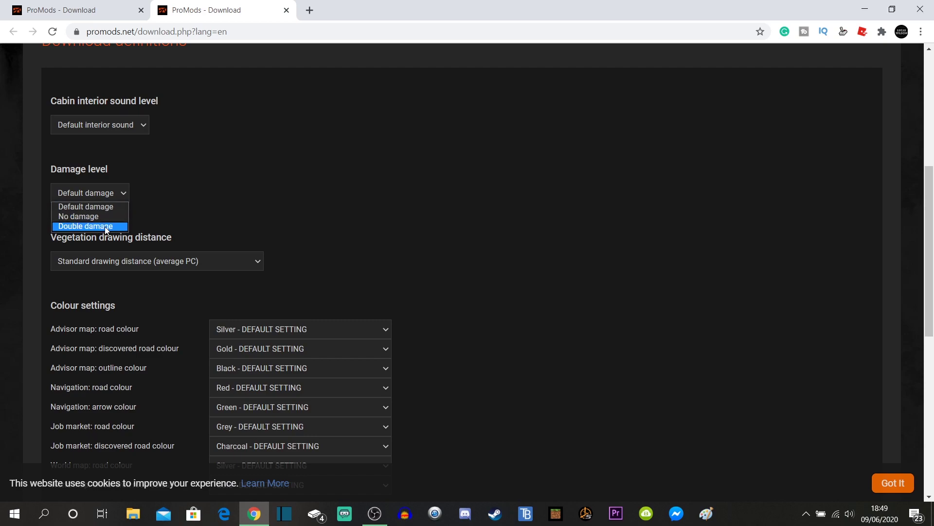
pyautogui.click(98, 206)
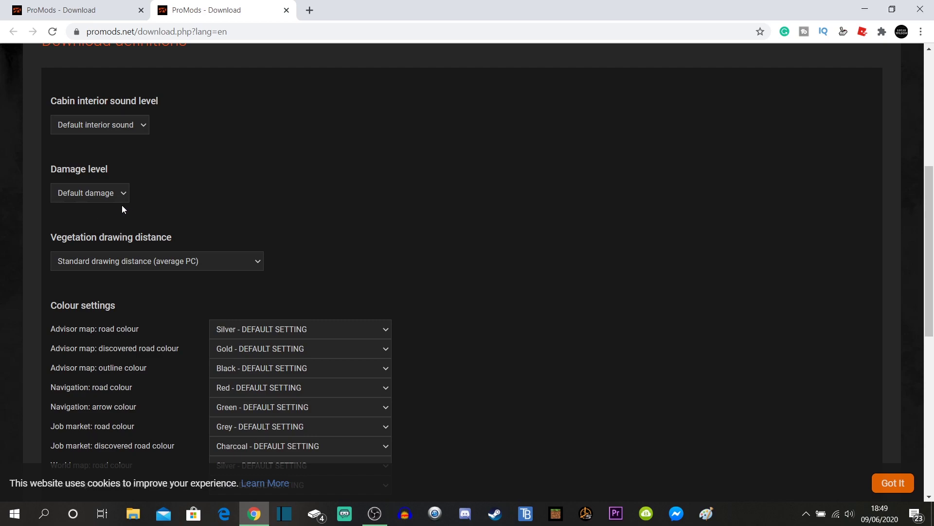
# Set the vegetation drawing distance to High drawing distance (high performance PC)
pyautogui.scroll(-1, 240, 215)
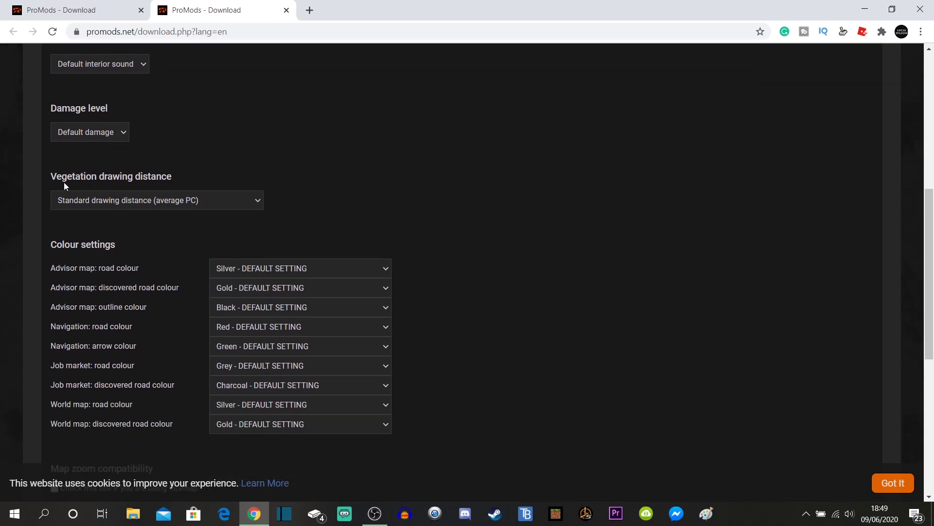
pyautogui.click(175, 206)
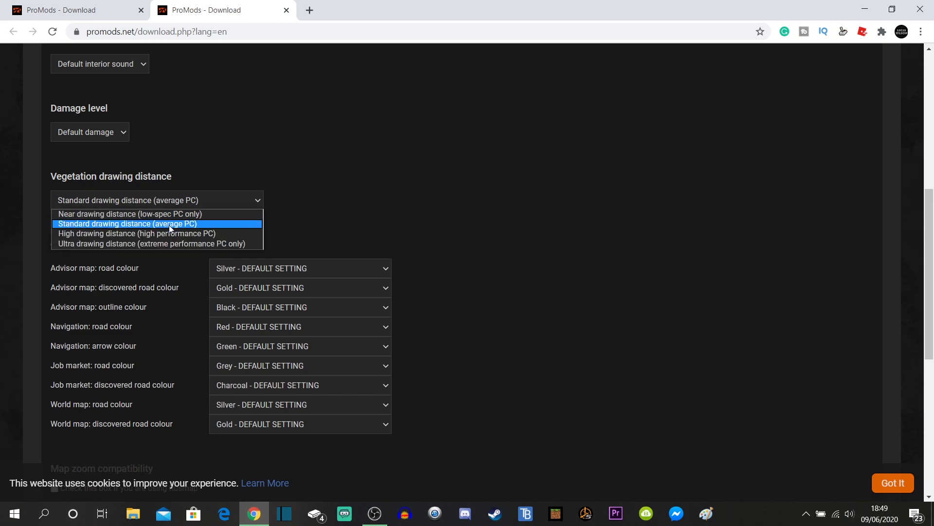
pyautogui.click(121, 235)
pyautogui.click(155, 201)
pyautogui.click(146, 234)
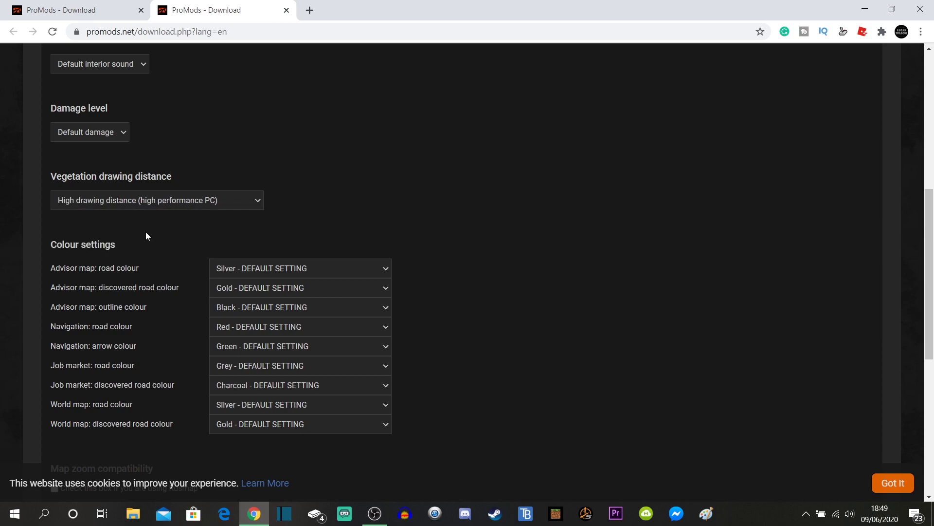
pyautogui.click(157, 202)
pyautogui.click(144, 232)
# Try Sand for the advisor map road and Grey for the job market discovered road, and restore the default Silver and Charcoal
pyautogui.scroll(-1, 145, 235)
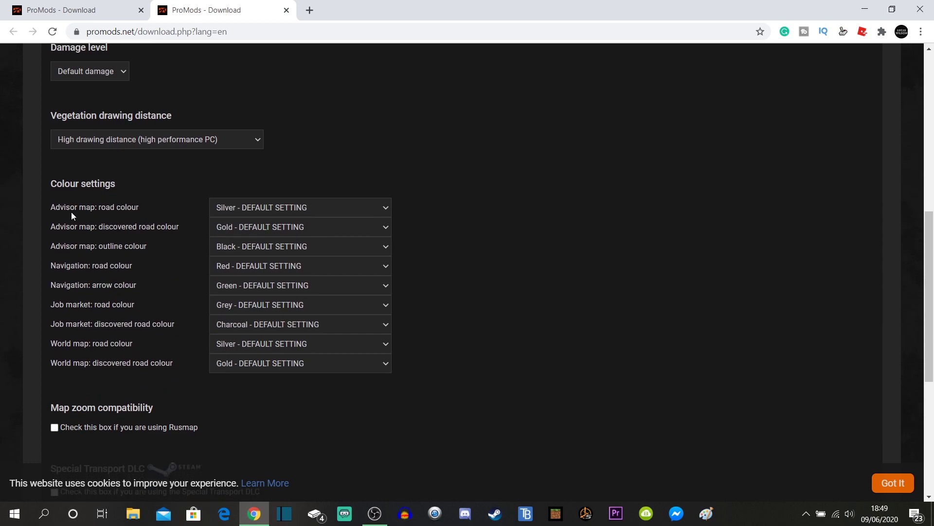
pyautogui.click(302, 213)
pyautogui.click(275, 271)
pyautogui.click(252, 325)
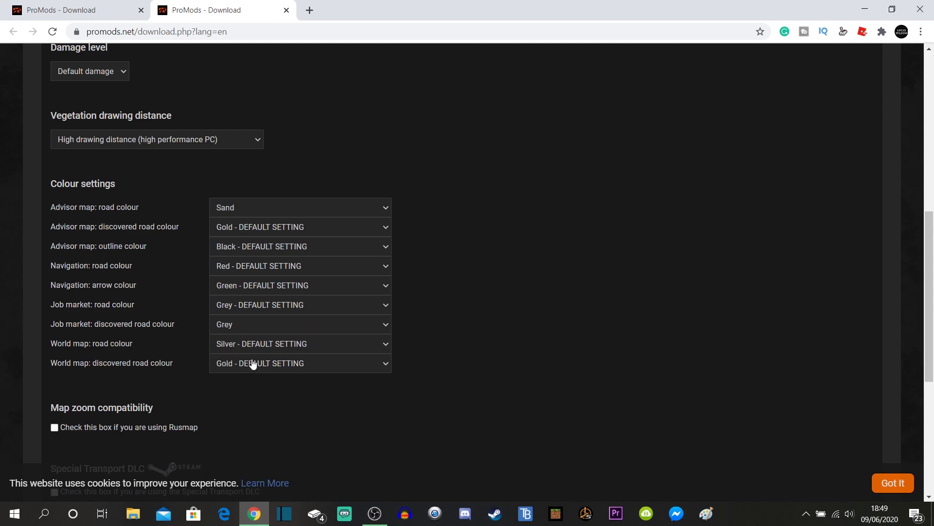
pyautogui.click(259, 213)
pyautogui.click(258, 228)
pyautogui.click(252, 213)
pyautogui.click(249, 219)
pyautogui.click(267, 323)
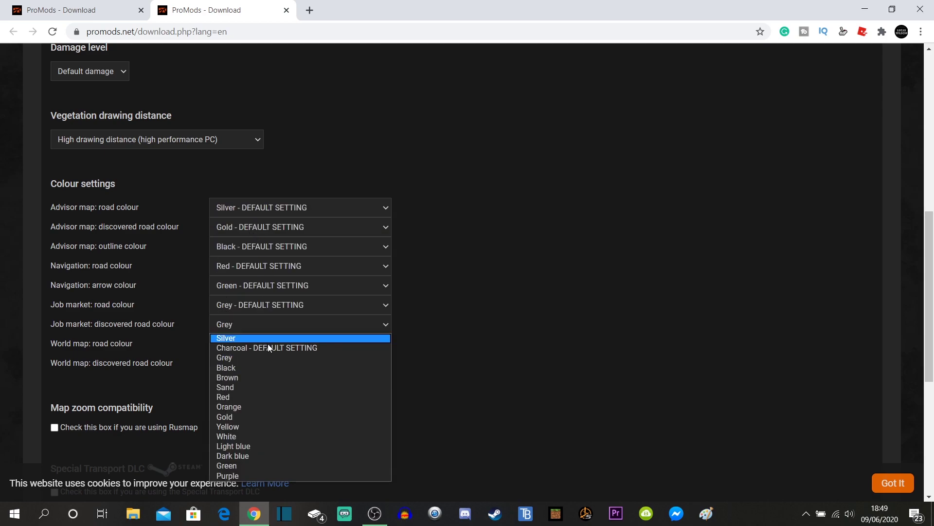
pyautogui.click(267, 347)
# Enable the Special Transport DLC option, leaving Rusmap unchecked, and generate the def file
pyautogui.scroll(-3, 185, 340)
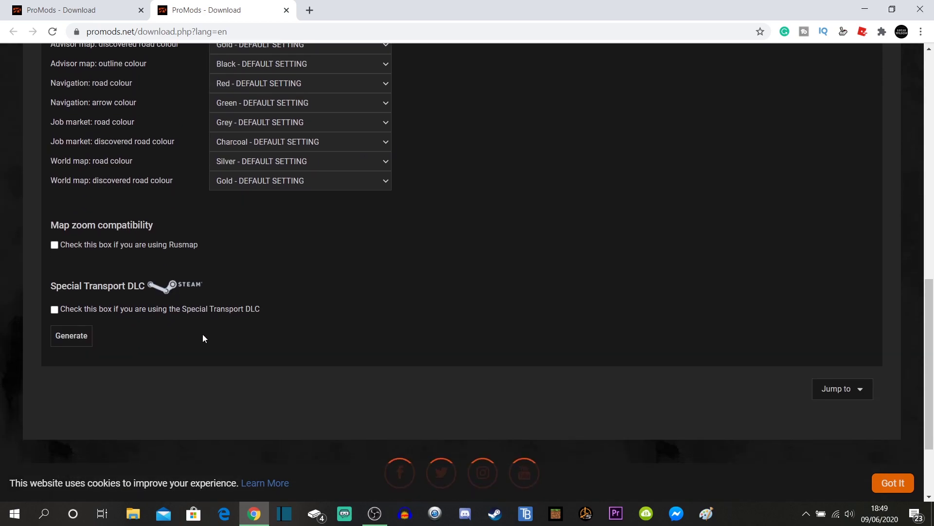
pyautogui.scroll(4, 203, 334)
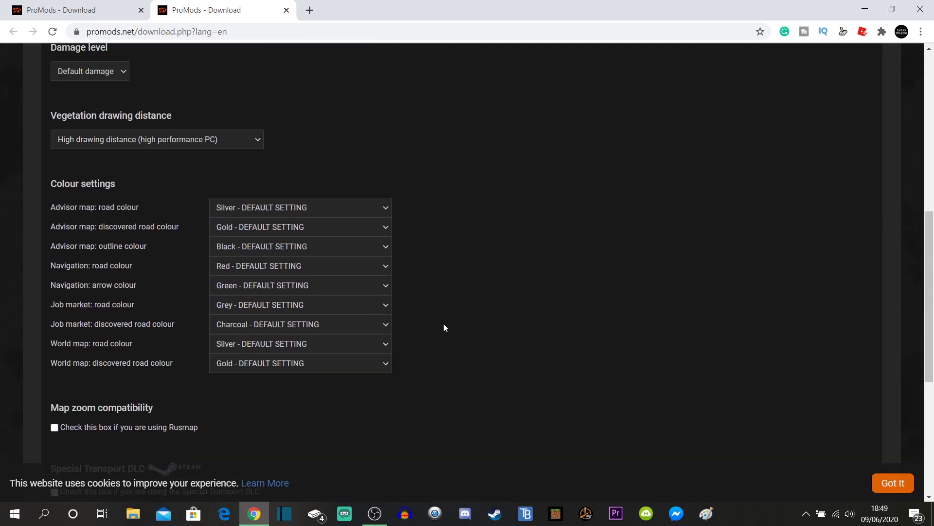
pyautogui.scroll(-5, 440, 325)
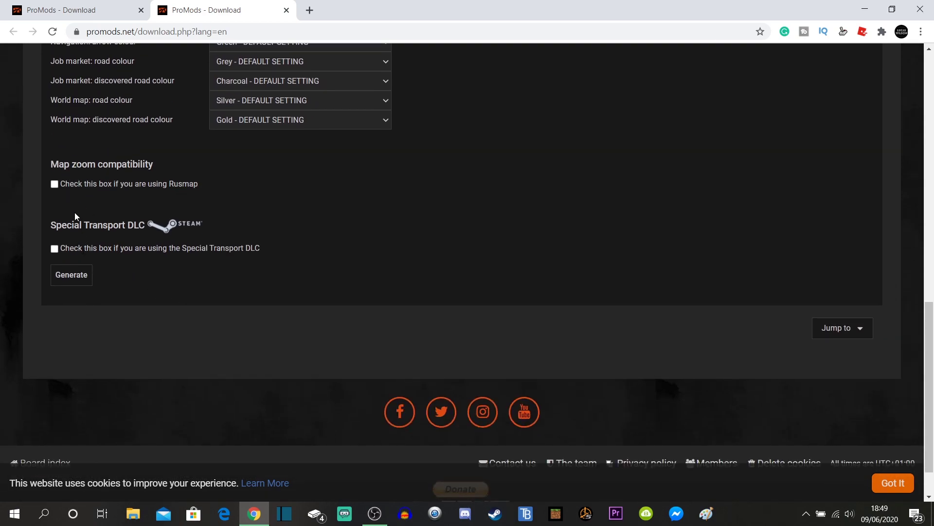
pyautogui.moveTo(58, 166); pyautogui.dragTo(139, 165)
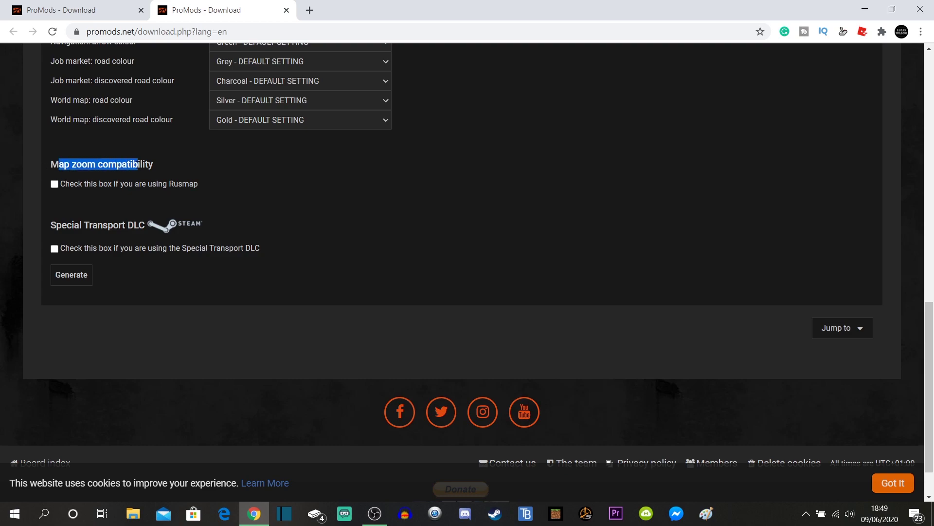
pyautogui.click(209, 189)
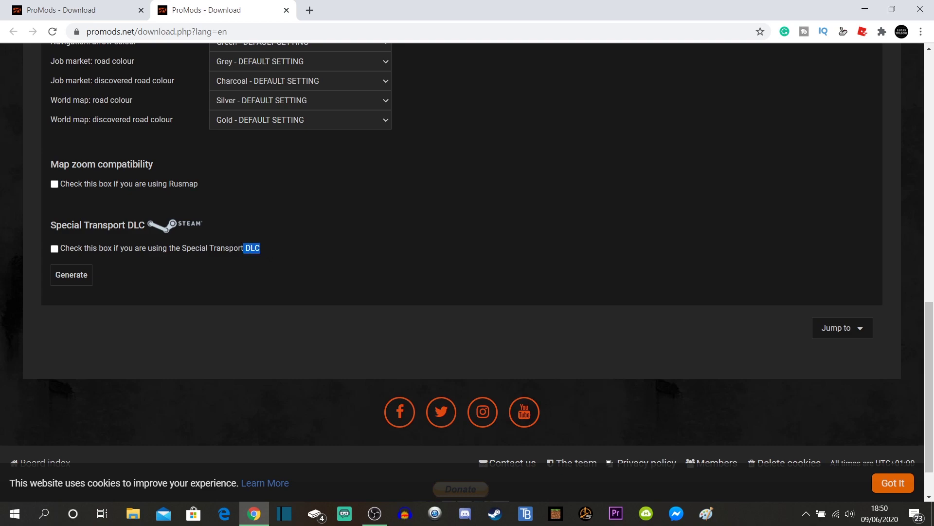
pyautogui.moveTo(244, 249); pyautogui.dragTo(70, 238)
pyautogui.click(55, 249)
pyautogui.click(72, 276)
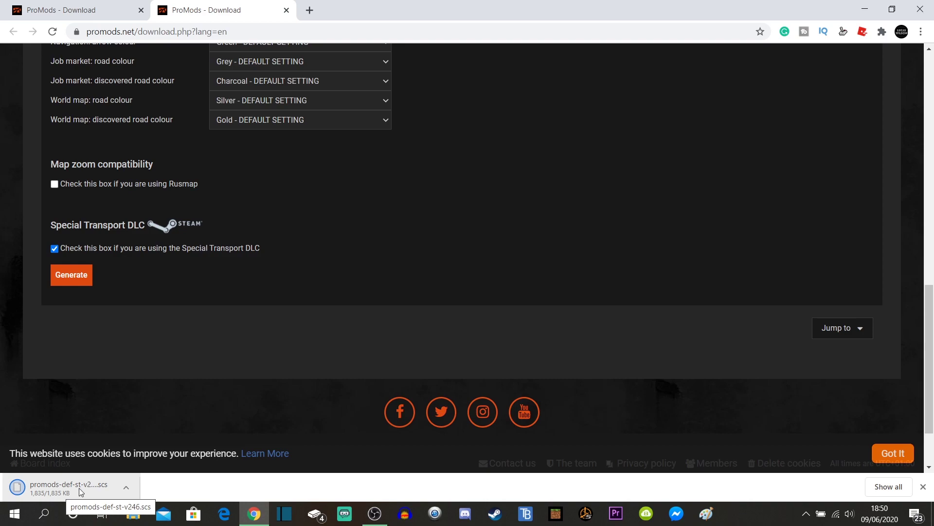
# Cancel the promods-def-st-v246.scs download and close the Download definitions page
pyautogui.click(125, 489)
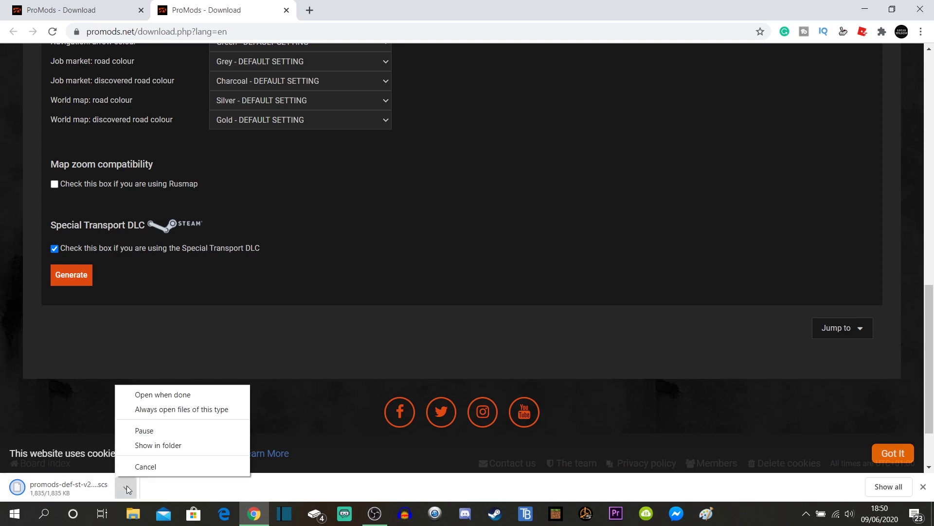
pyautogui.click(149, 465)
pyautogui.scroll(5, 187, 316)
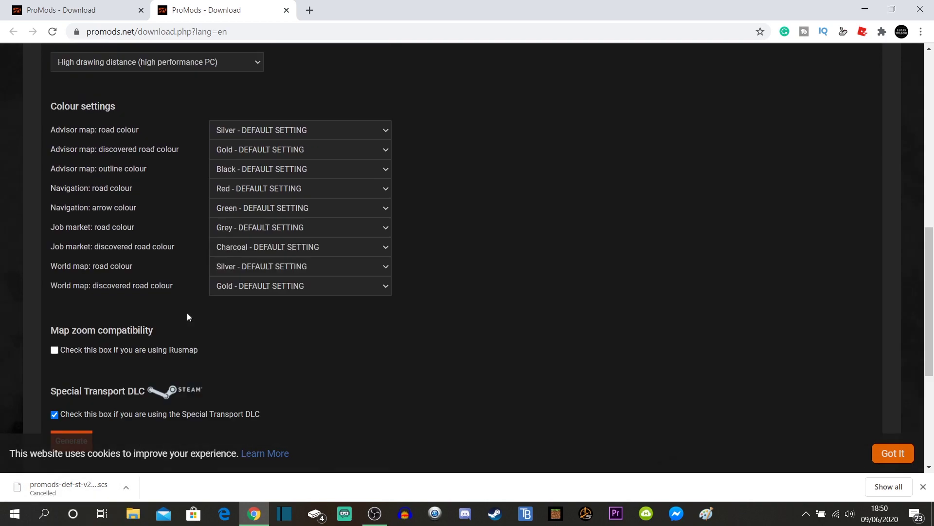
pyautogui.scroll(-3, 125, 341)
pyautogui.scroll(12, 475, 369)
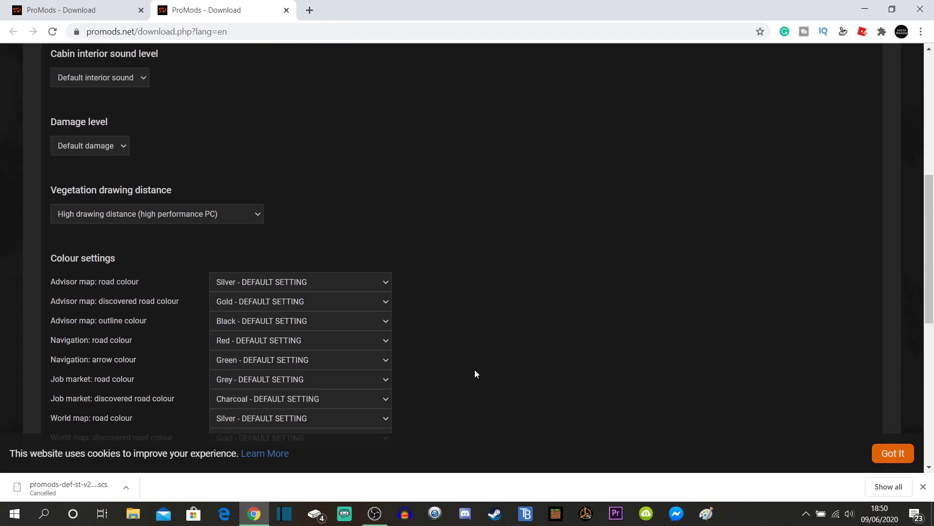
pyautogui.scroll(-4, 484, 374)
pyautogui.scroll(2, 458, 340)
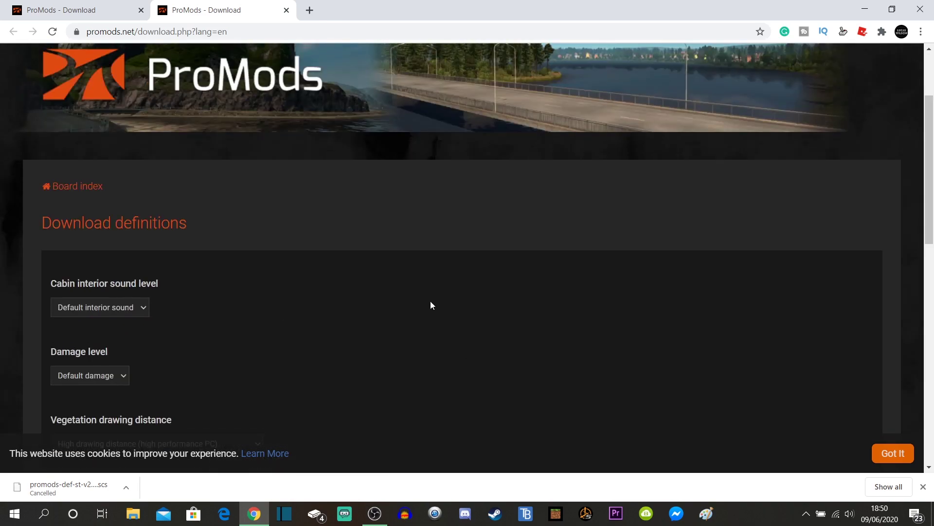
pyautogui.click(286, 10)
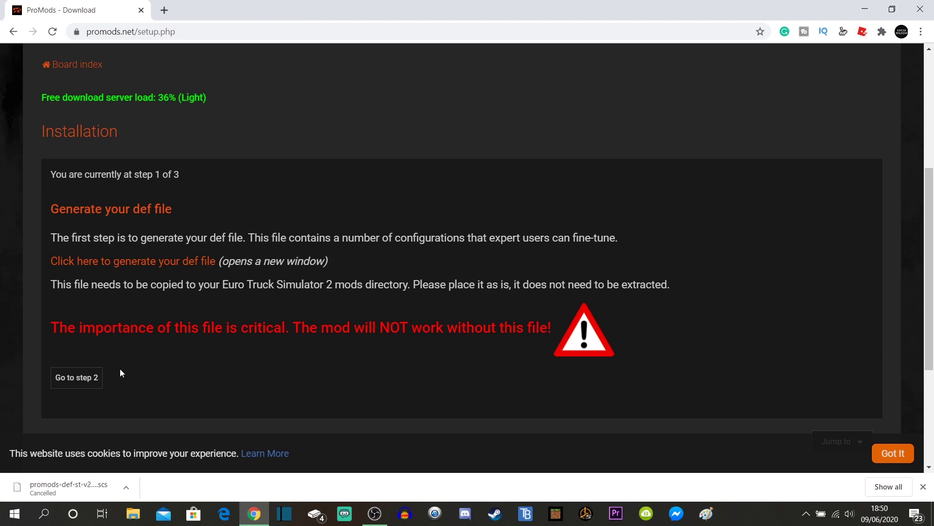
# Proceed to step 2 of the ProMods installation and review the fast and slow download options
pyautogui.click(77, 378)
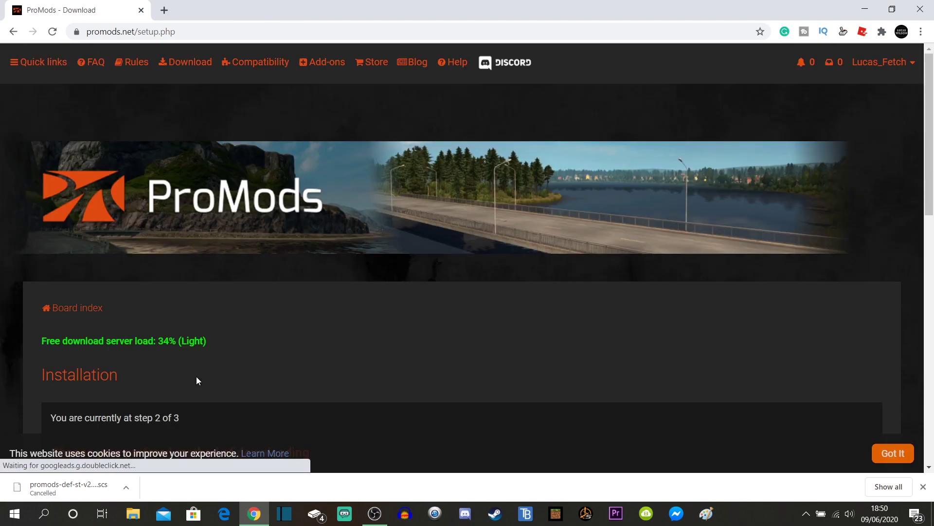
pyautogui.scroll(-5, 250, 371)
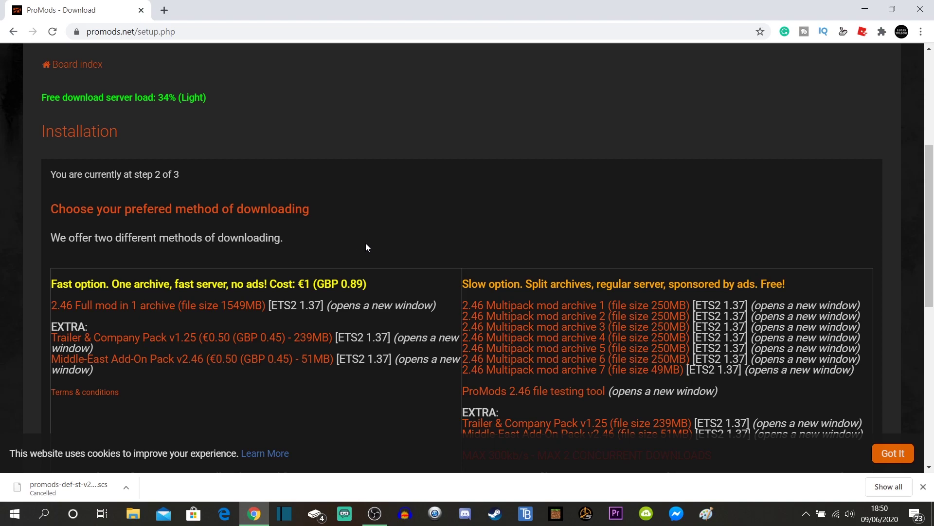
pyautogui.scroll(-3, 463, 232)
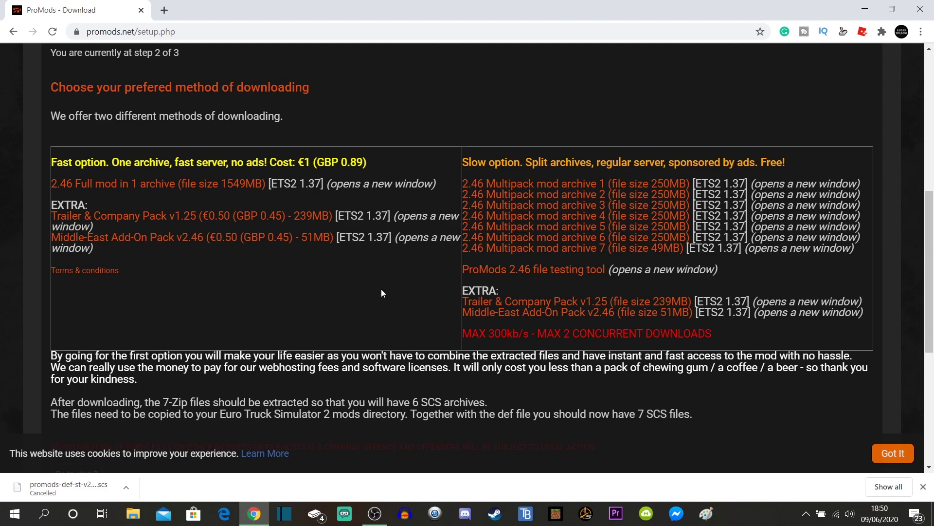
pyautogui.scroll(-3, 382, 288)
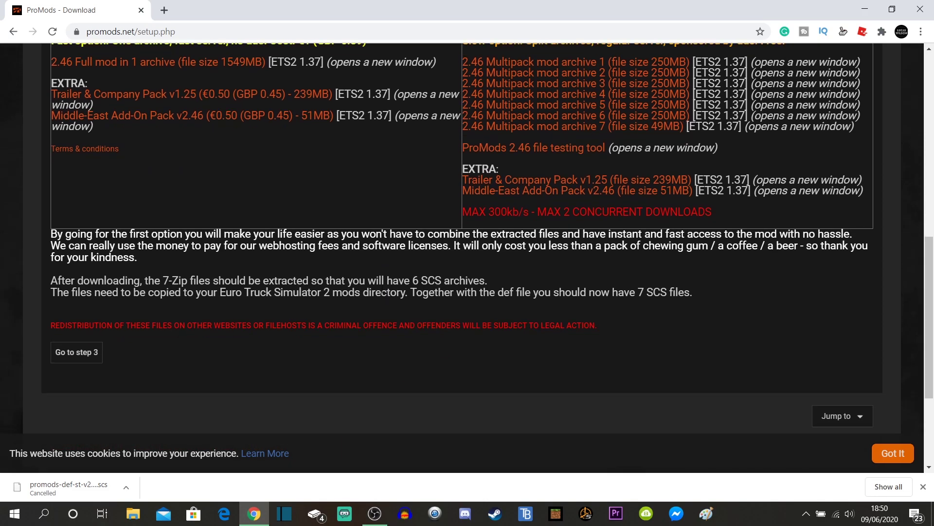
pyautogui.scroll(4, 384, 292)
pyautogui.scroll(-3, 387, 343)
pyautogui.scroll(3, 387, 344)
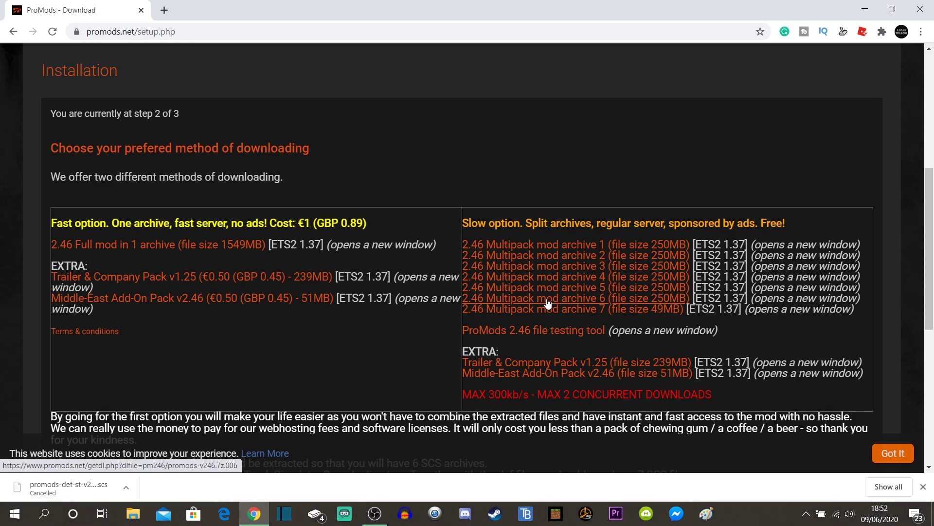
# Highlight the speed and concurrent download limit note under the free slow option, then clear the highlight
pyautogui.moveTo(714, 399); pyautogui.dragTo(588, 395)
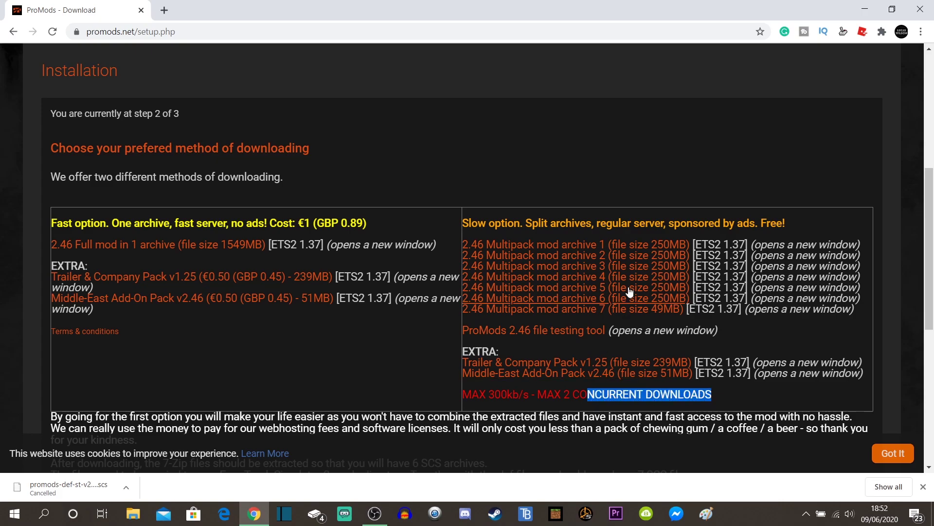
pyautogui.moveTo(726, 397); pyautogui.dragTo(464, 395)
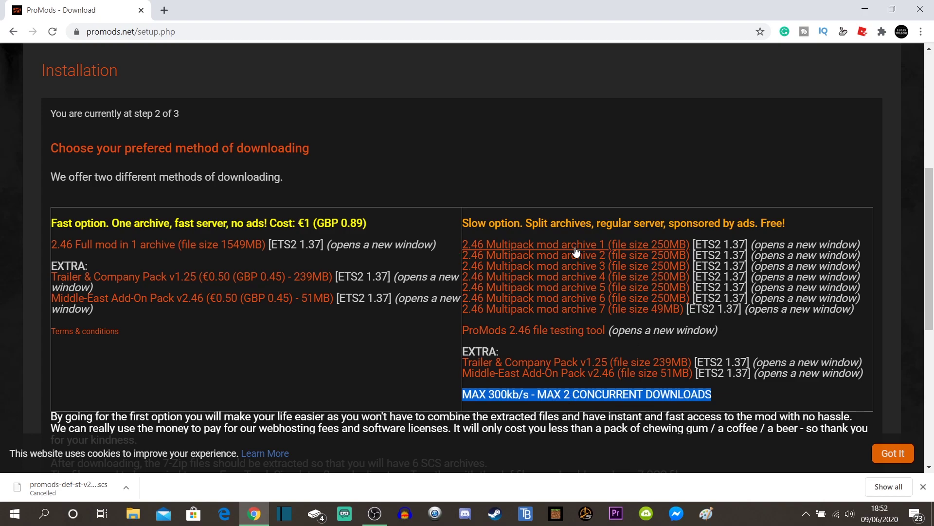
pyautogui.click(729, 398)
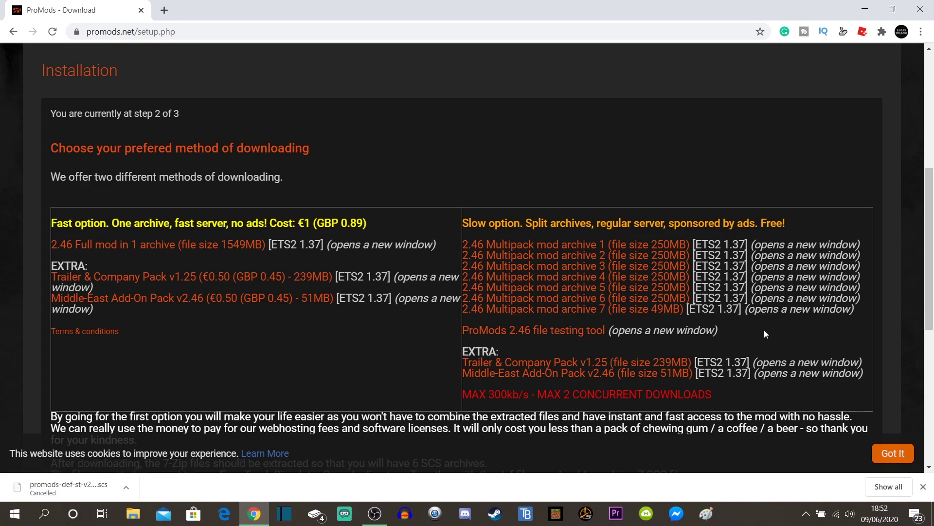
pyautogui.moveTo(463, 395); pyautogui.dragTo(722, 390)
pyautogui.click(727, 393)
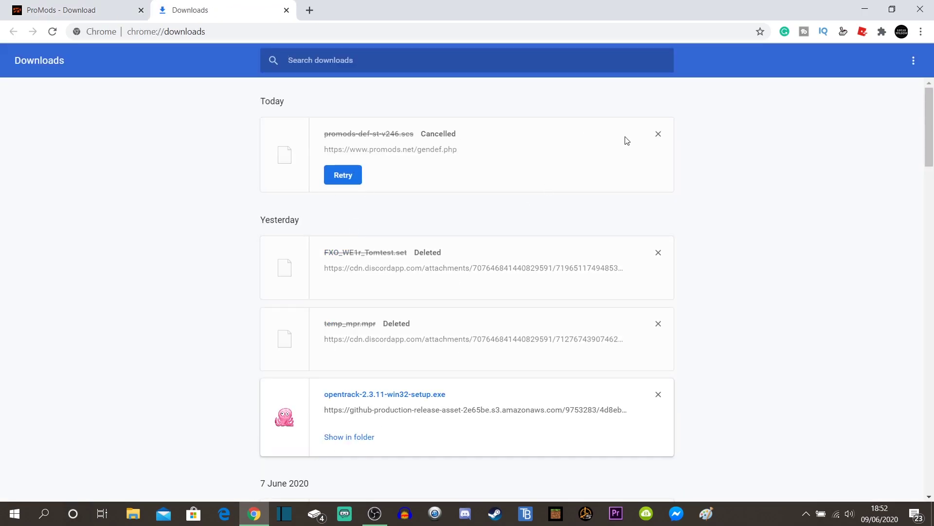
# Open the Downloads folder in File Explorer from the browser's download list and locate the ProMods archives
pyautogui.click(355, 438)
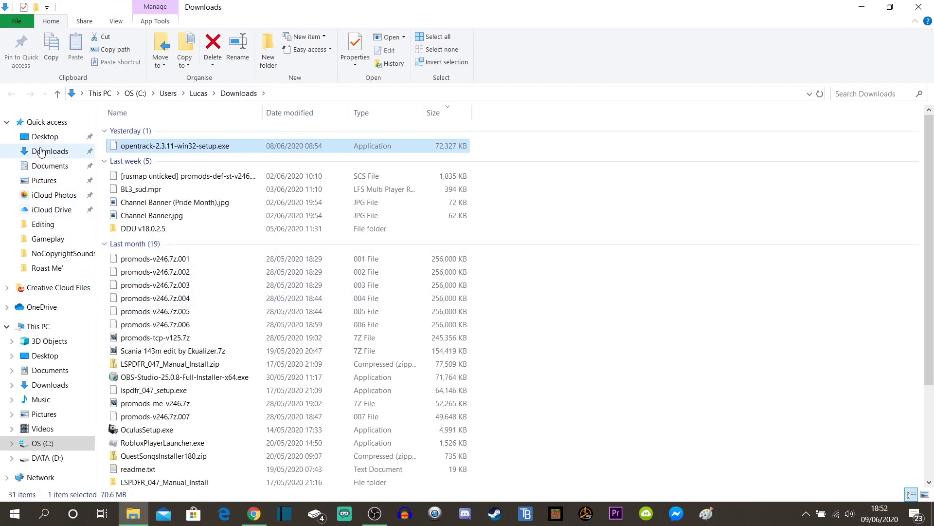
pyautogui.click(49, 166)
pyautogui.click(50, 151)
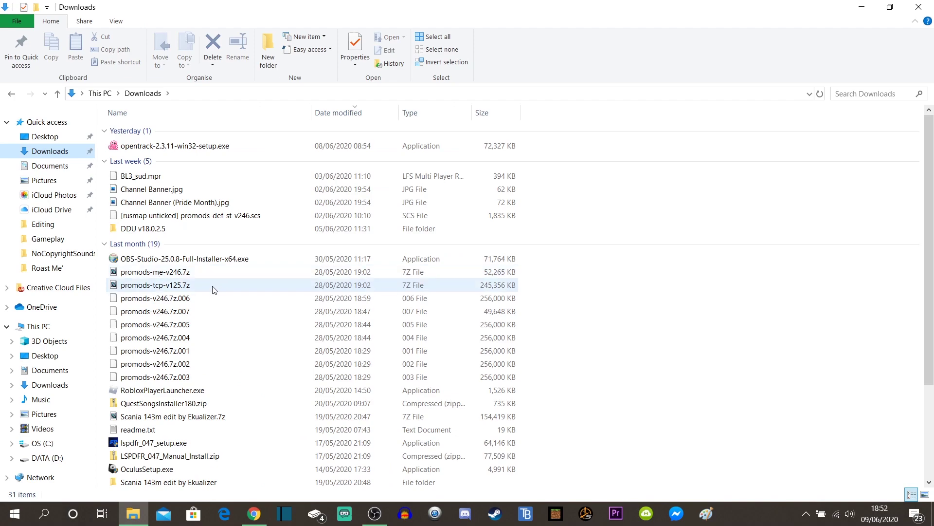
pyautogui.scroll(-3, 209, 252)
pyautogui.scroll(3, 209, 251)
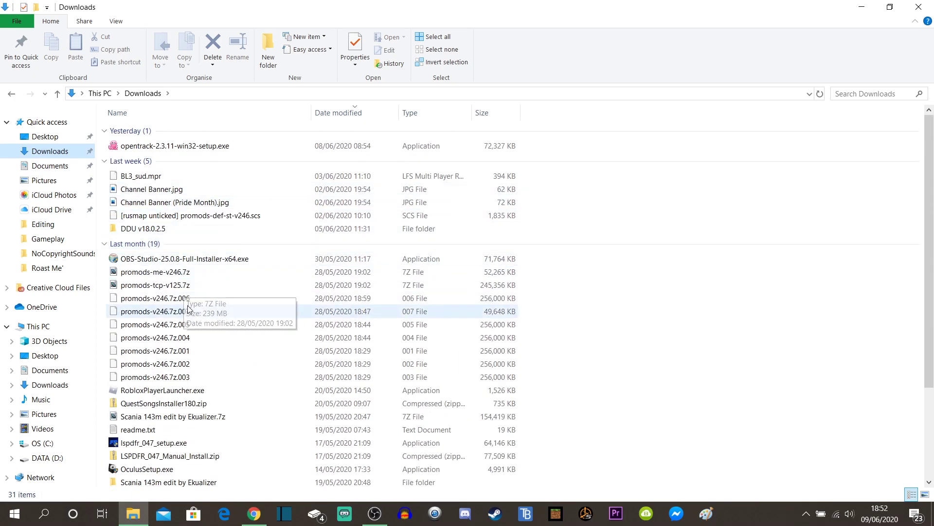
pyautogui.scroll(-1, 212, 263)
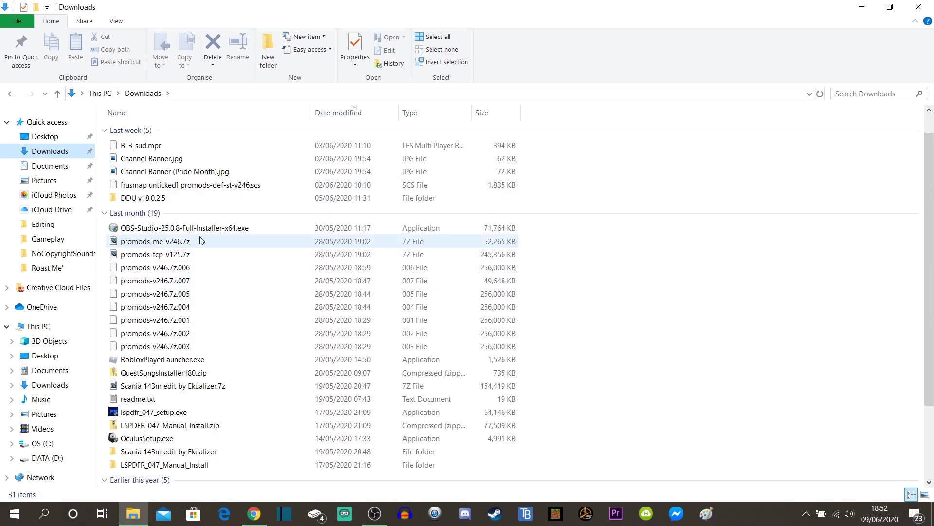
# Select all ProMods archives, including promods-me-v246.7z and promods-tcp-v125.7z, view their 7-Zip extraction options, and dismiss them without extracting
pyautogui.click(200, 240)
pyautogui.click(194, 255)
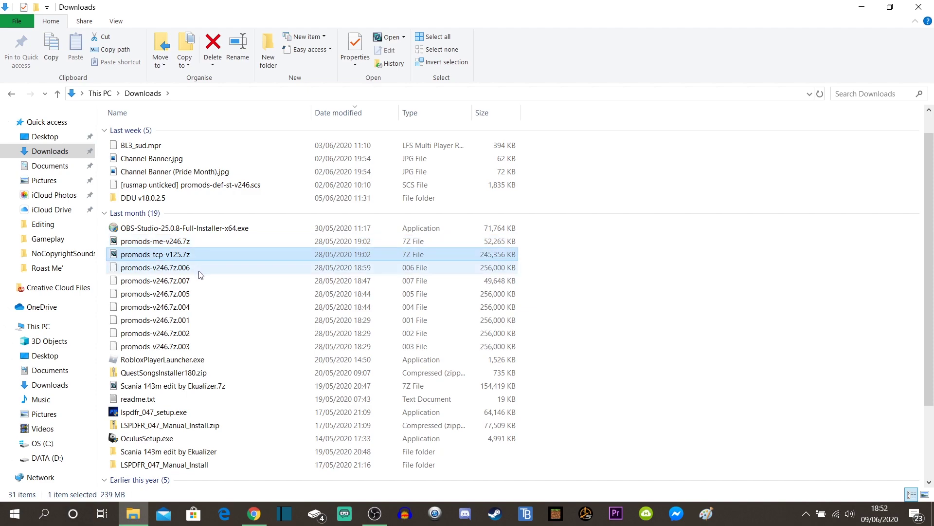
pyautogui.click(200, 267)
pyautogui.click(198, 241)
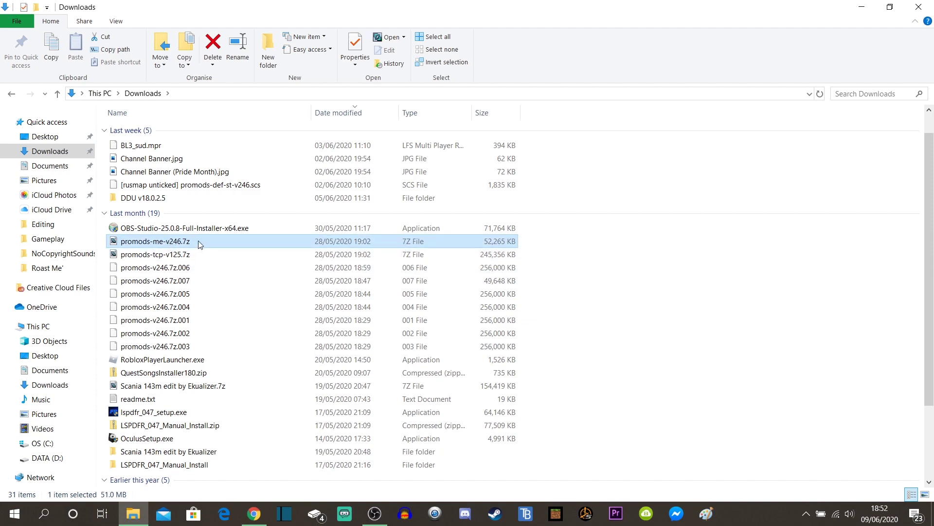
pyautogui.click(200, 307)
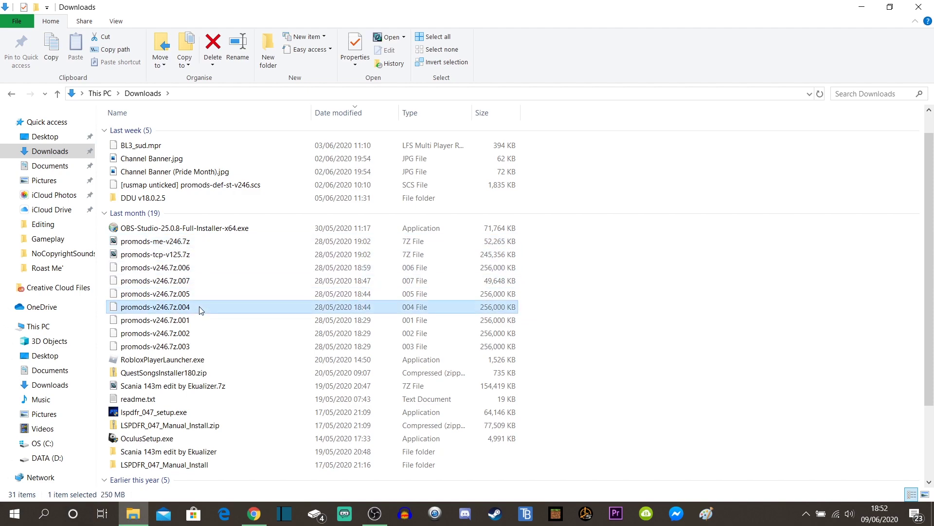
pyautogui.click(197, 242)
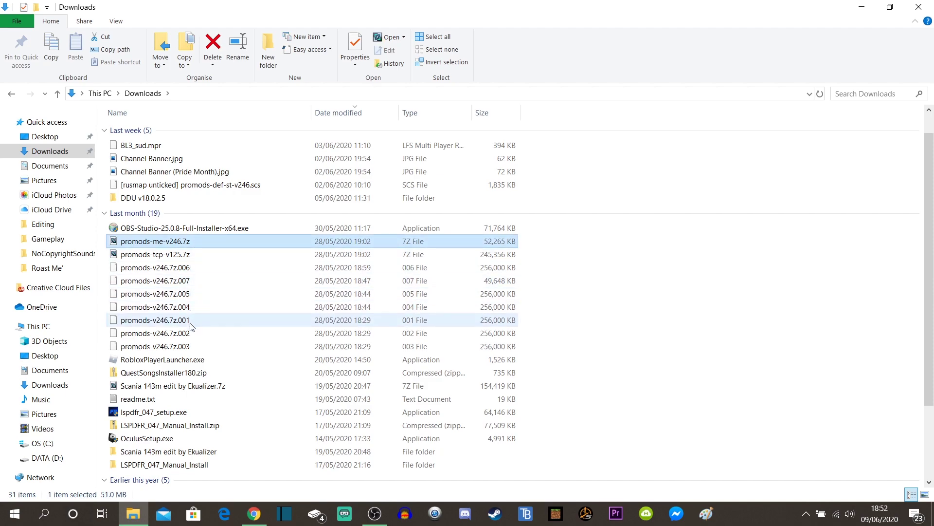
pyautogui.keyDown('shift'); pyautogui.click(190, 346); pyautogui.keyUp('shift')
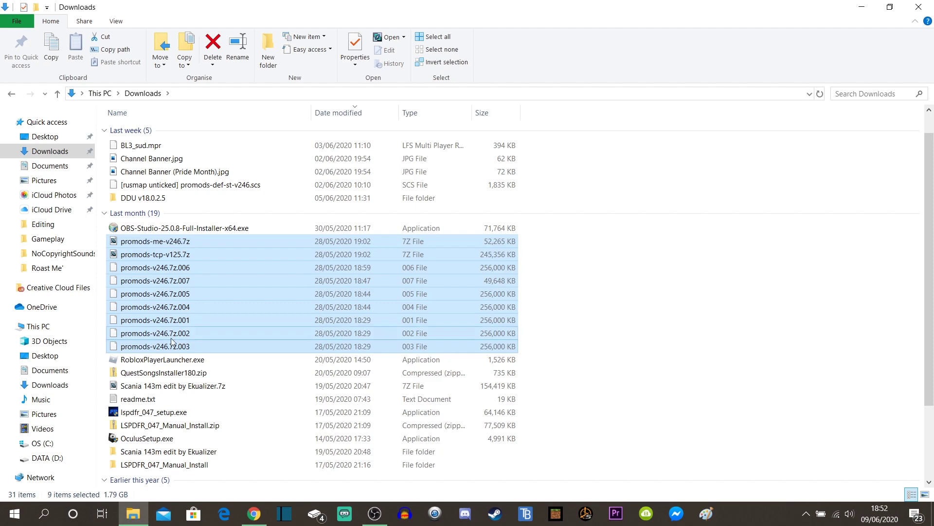
pyautogui.rightClick(185, 284)
pyautogui.moveTo(219, 95)
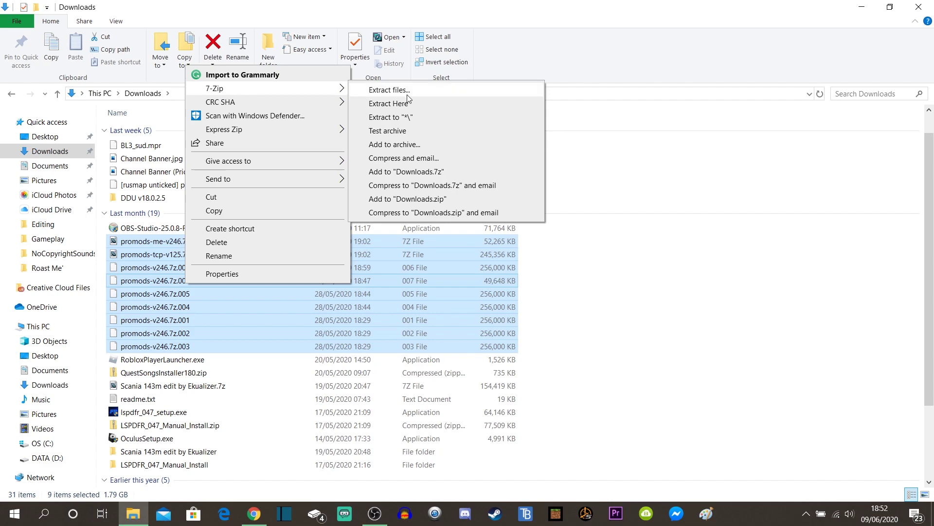
pyautogui.click(670, 197)
pyautogui.click(671, 197)
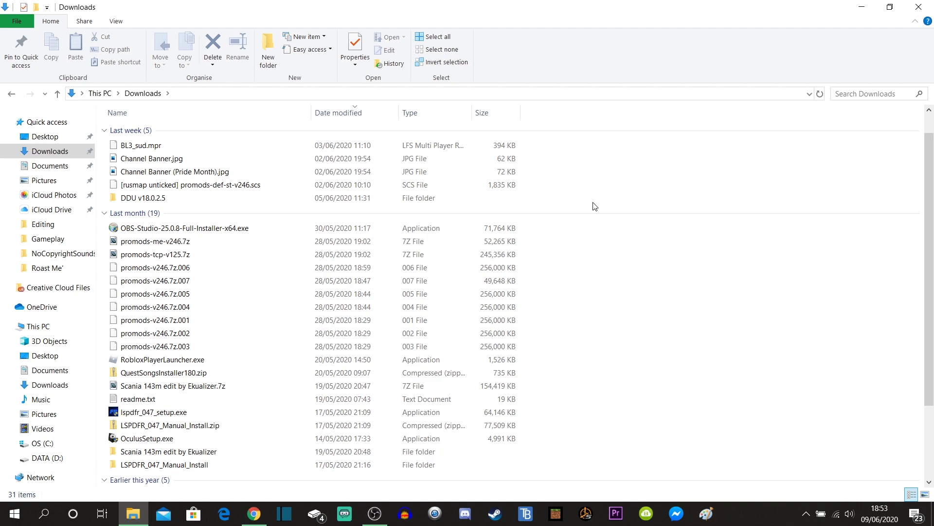
# Look through the Downloads folder, select the seven promods-v246.7z parts (.001 to .007), view their available file actions, and clear the selection
pyautogui.scroll(-3, 443, 297)
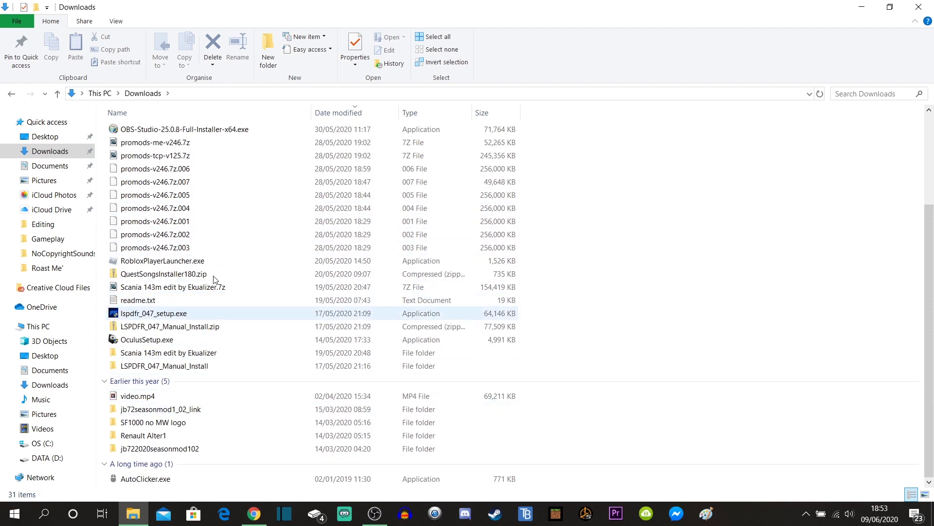
pyautogui.scroll(4, 214, 341)
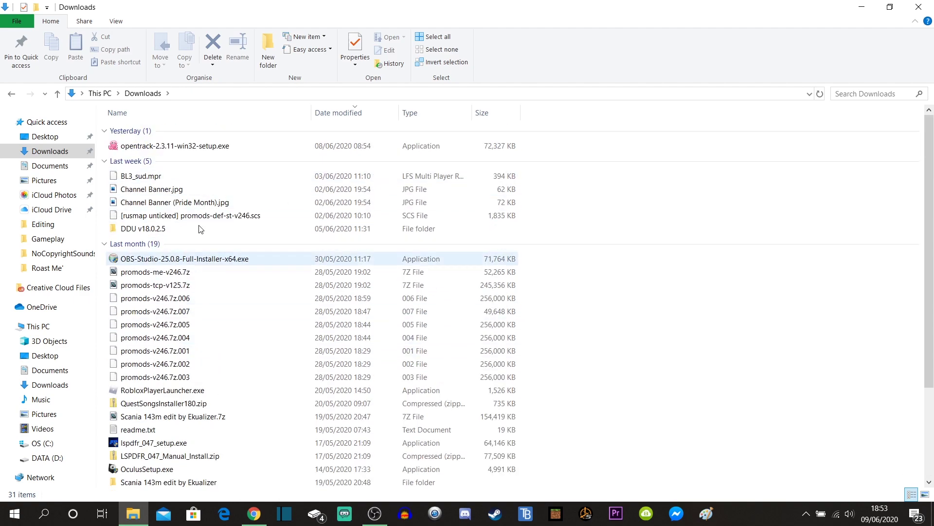
pyautogui.scroll(-3, 180, 360)
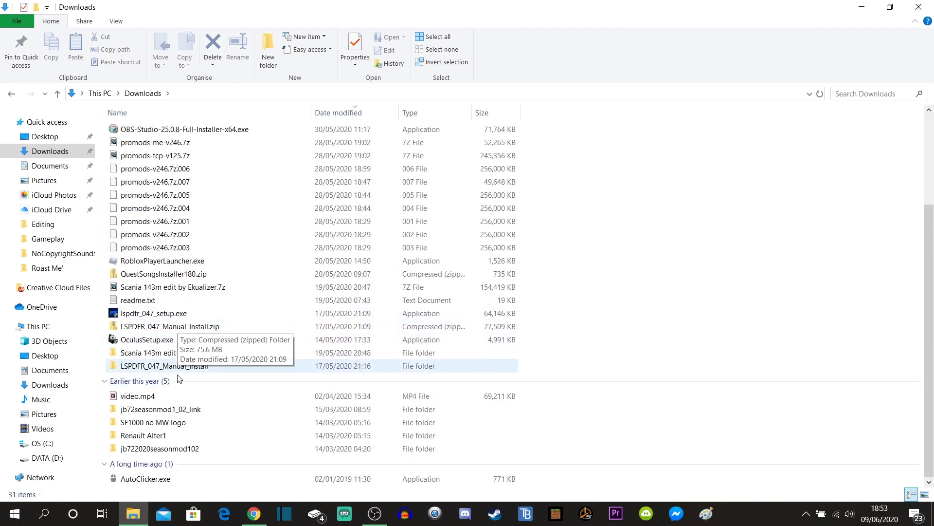
pyautogui.scroll(3, 667, 318)
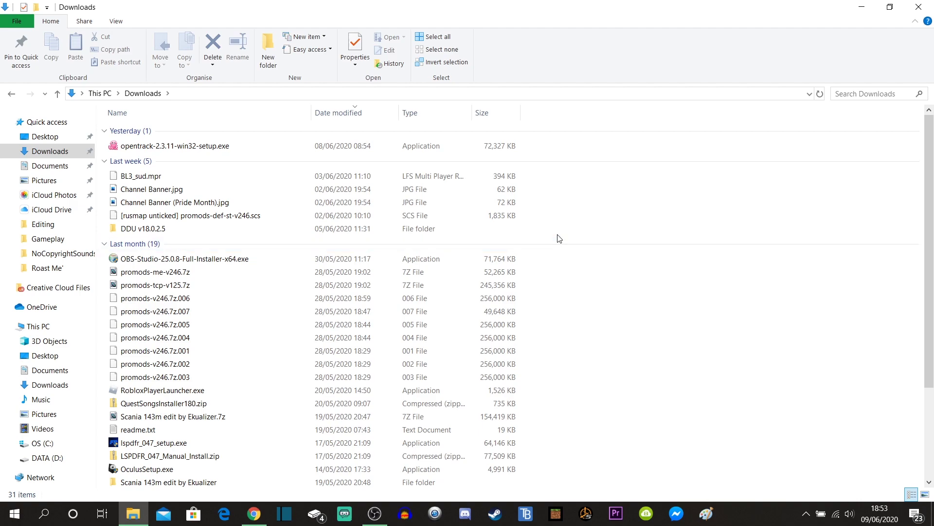
pyautogui.scroll(-3, 256, 323)
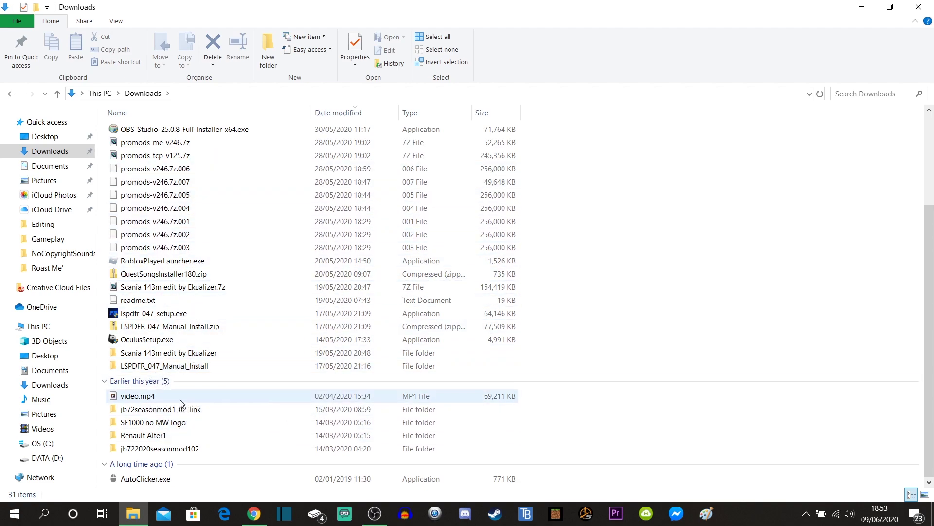
pyautogui.scroll(3, 178, 371)
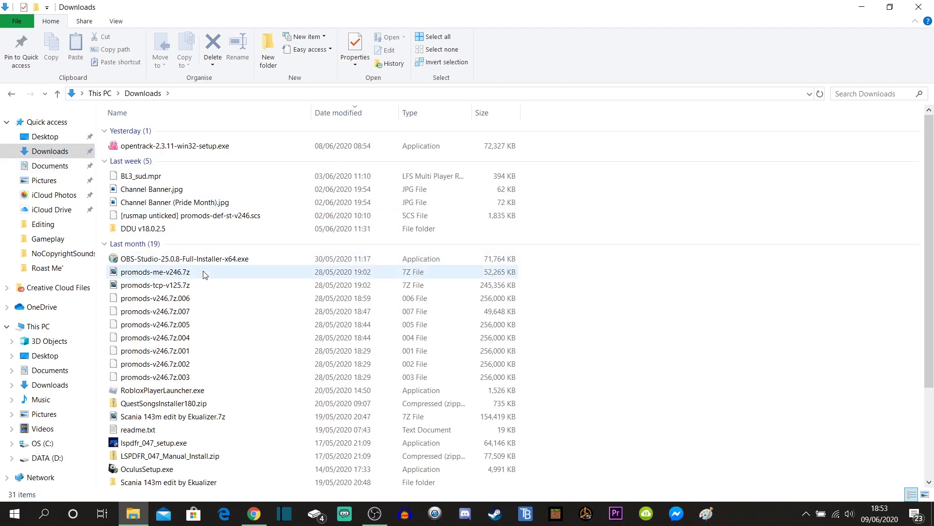
pyautogui.click(193, 303)
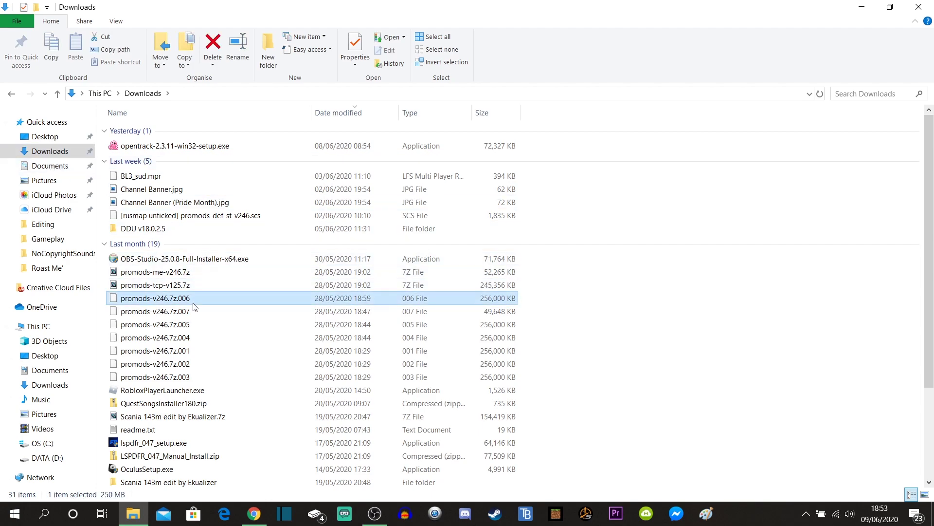
pyautogui.keyDown('shift'); pyautogui.click(190, 377); pyautogui.keyUp('shift')
pyautogui.rightClick(190, 329)
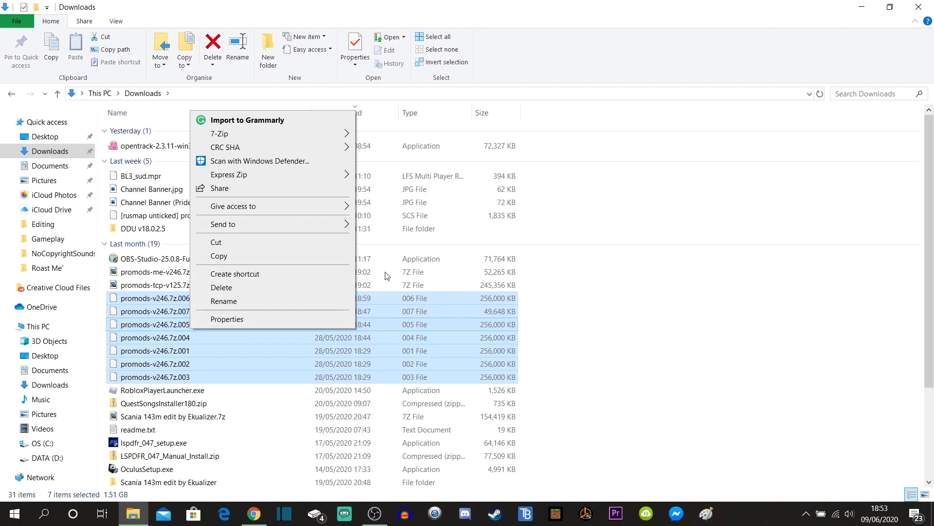
pyautogui.click(636, 268)
# Open the mod folder inside Documents > Euro Truck Simulator 2
pyautogui.click(49, 166)
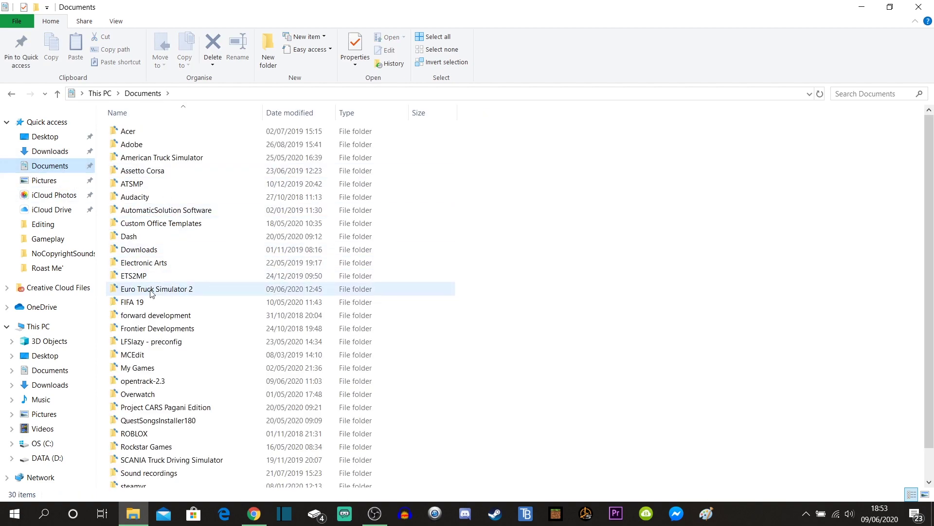
pyautogui.doubleClick(220, 292)
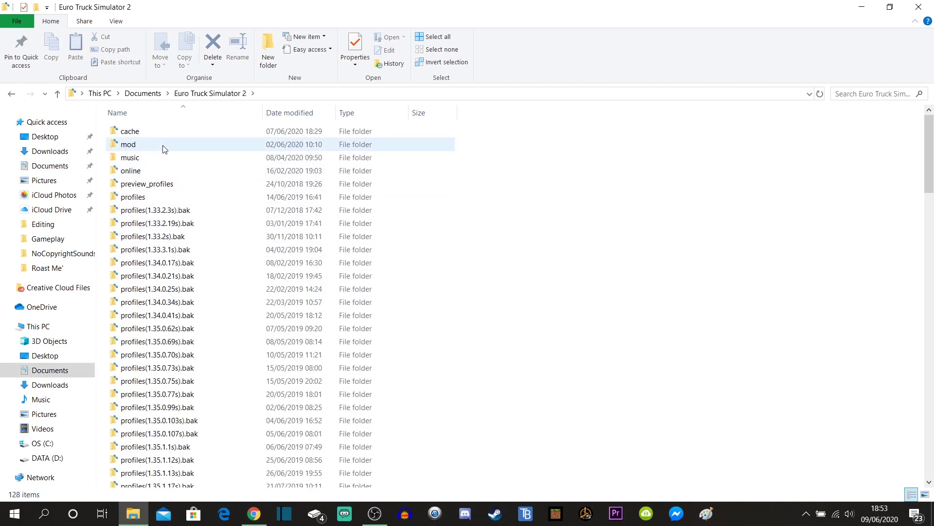
pyautogui.rightClick(537, 170)
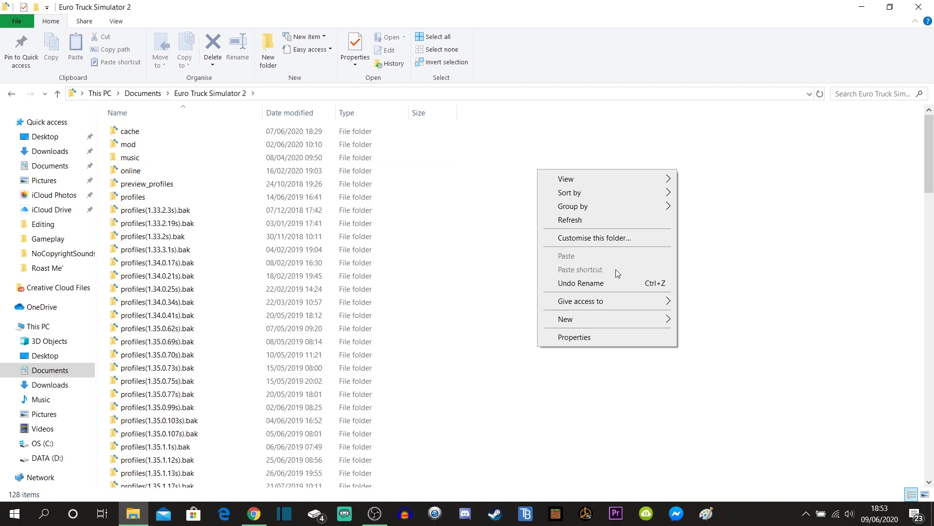
pyautogui.click(499, 211)
pyautogui.doubleClick(142, 142)
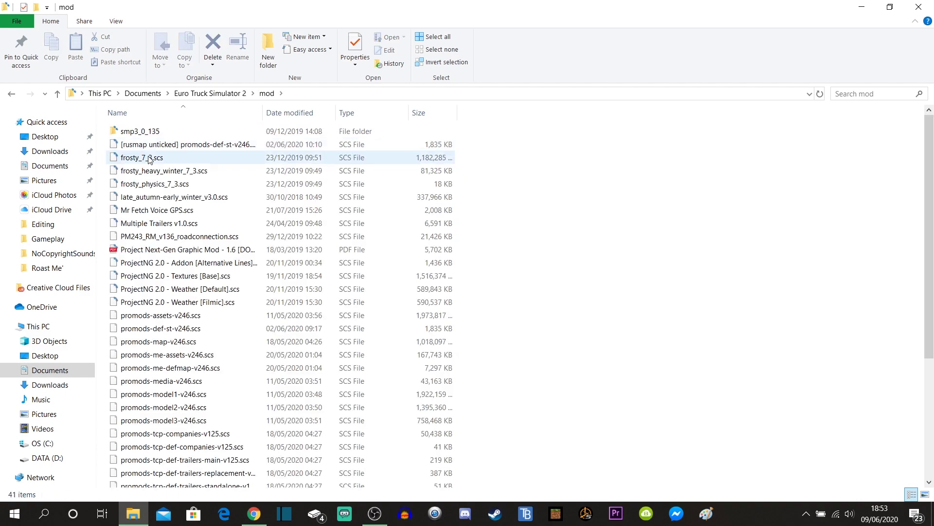
# Examine the ProMods v246 map, add-on and def .scs files in the mod folder
pyautogui.scroll(-5, 214, 326)
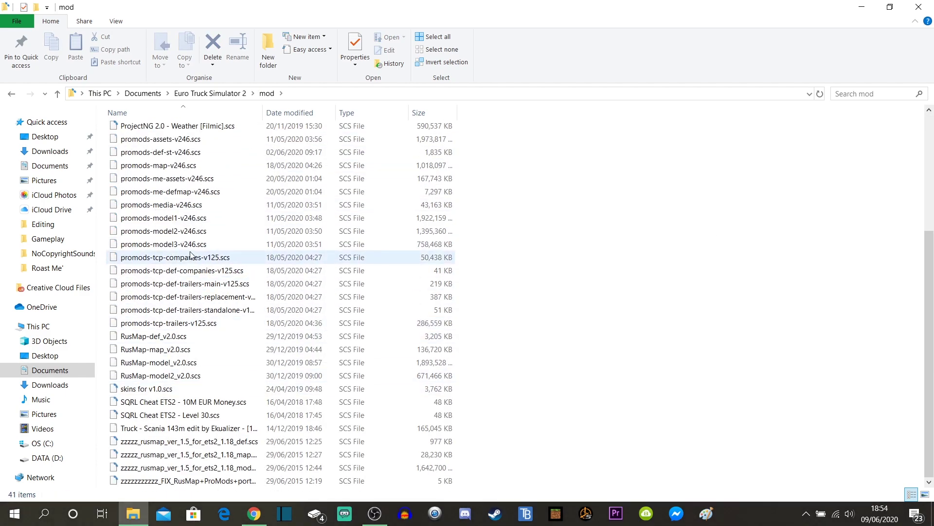
pyautogui.scroll(2, 185, 243)
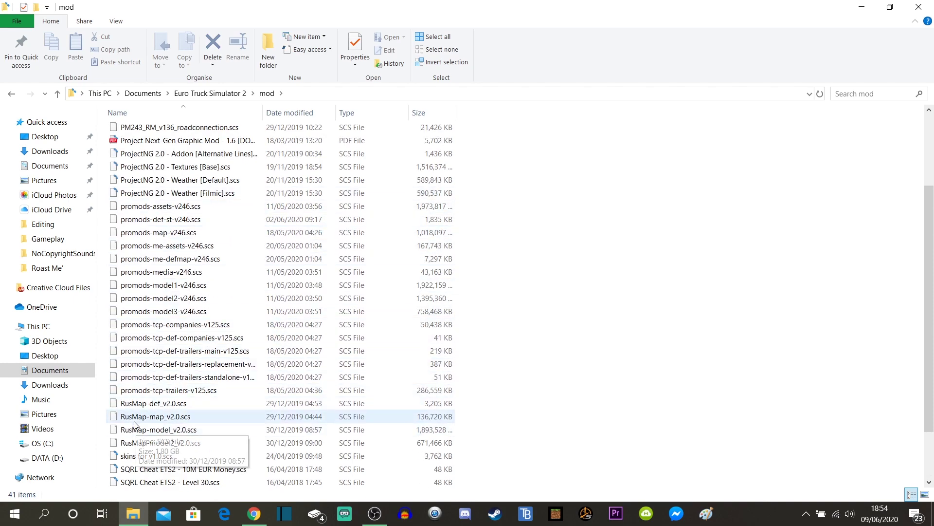
pyautogui.scroll(3, 146, 419)
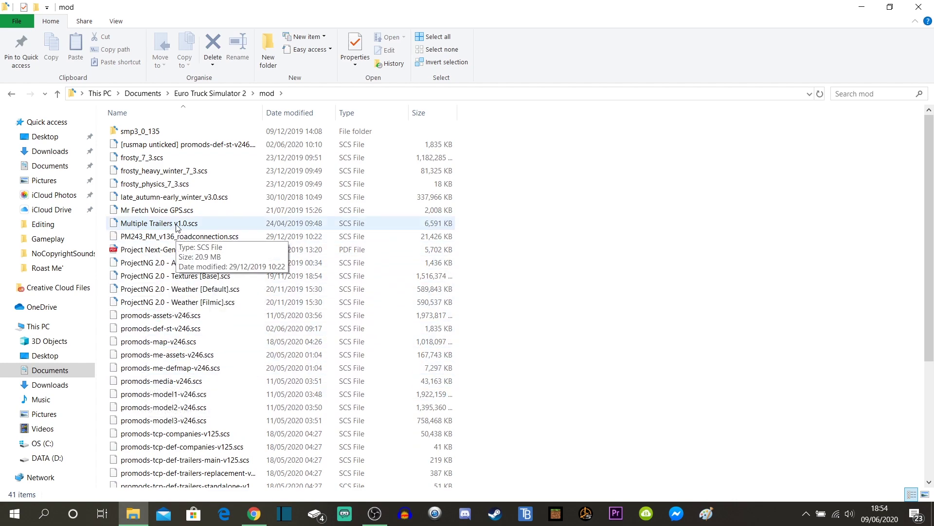
pyautogui.scroll(-5, 185, 348)
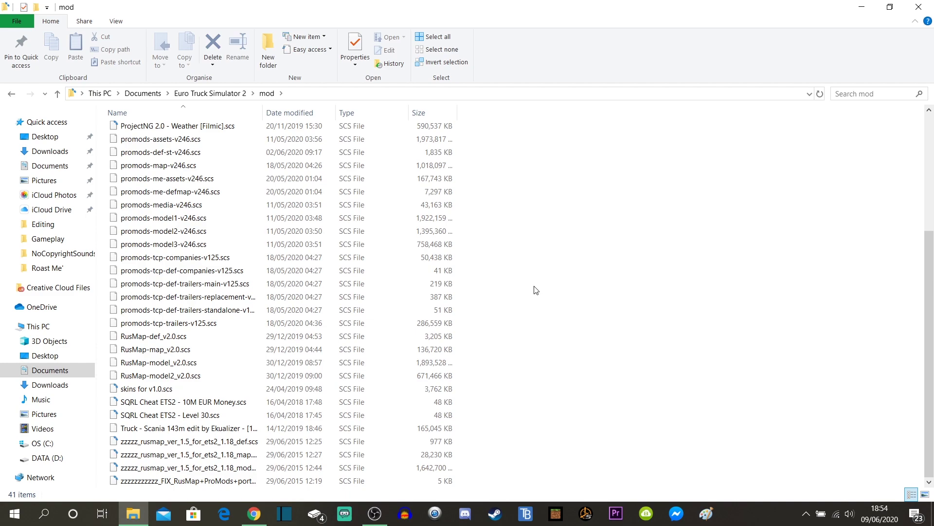
pyautogui.scroll(5, 536, 291)
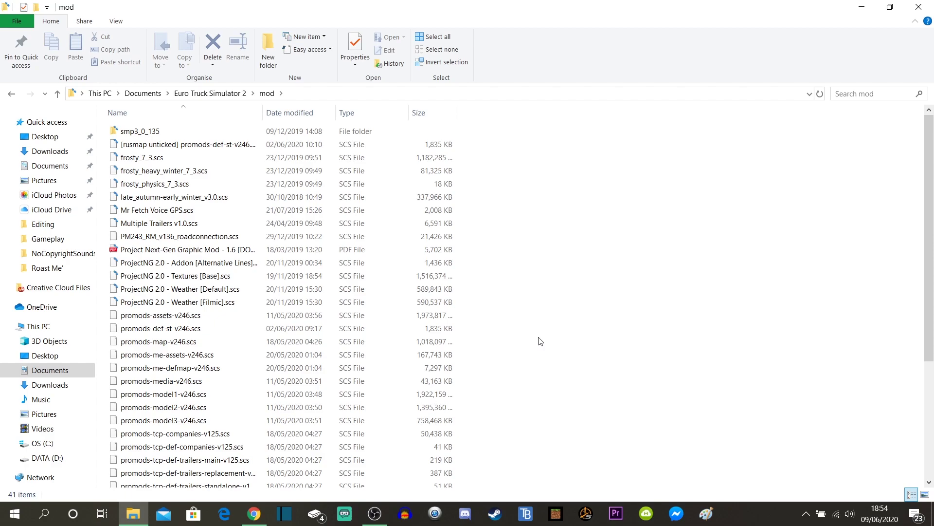
# Switch to Chrome and return to the ProMods installation page
pyautogui.click(254, 514)
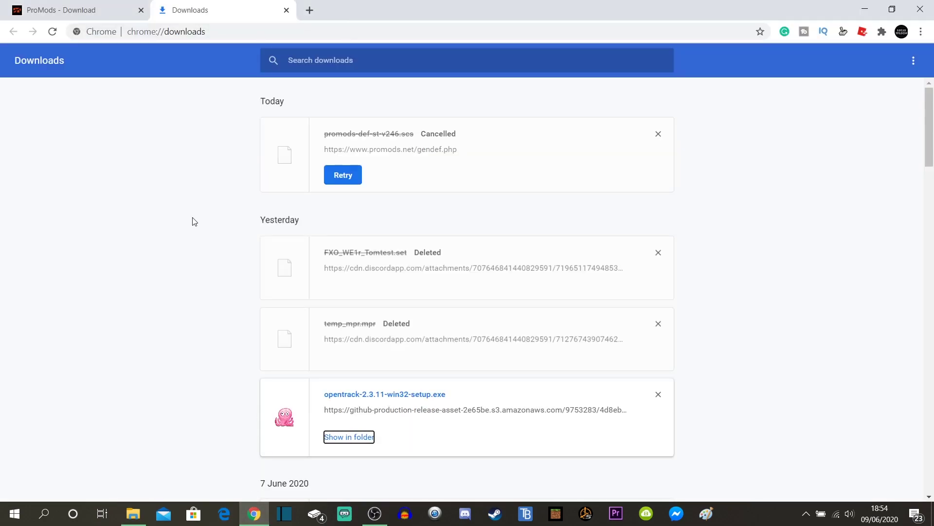
pyautogui.click(94, 10)
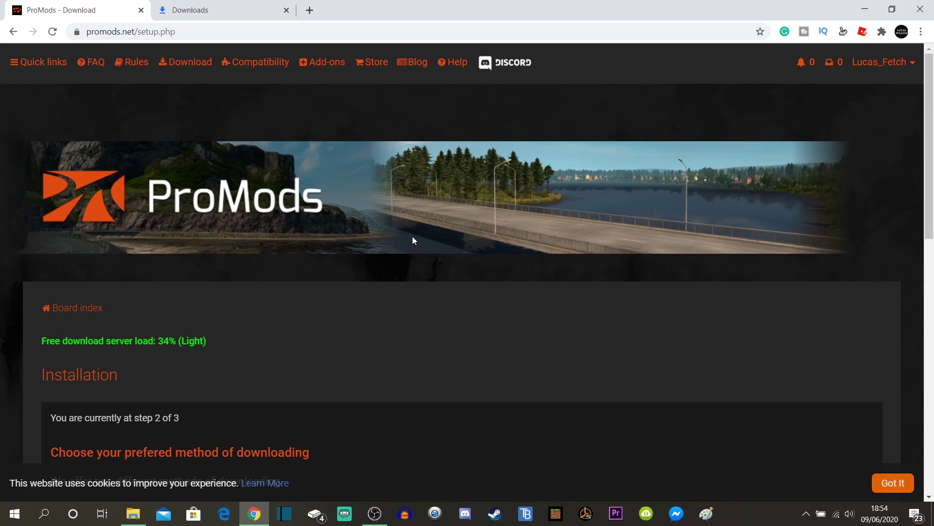